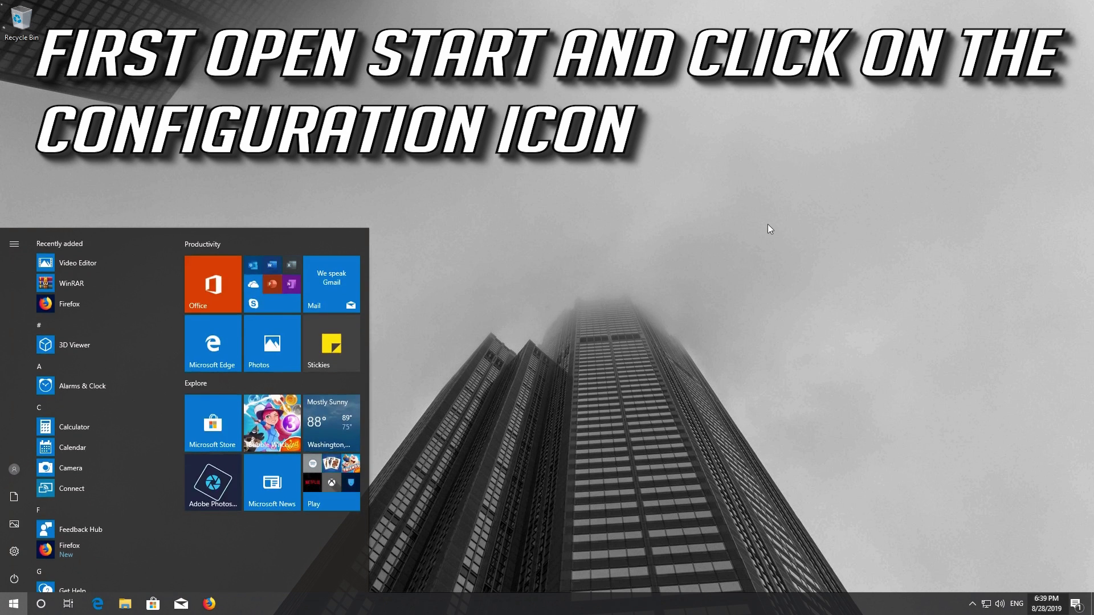
# - Open Windows Settings from Start and go to the System page
pyautogui.click(14, 553)
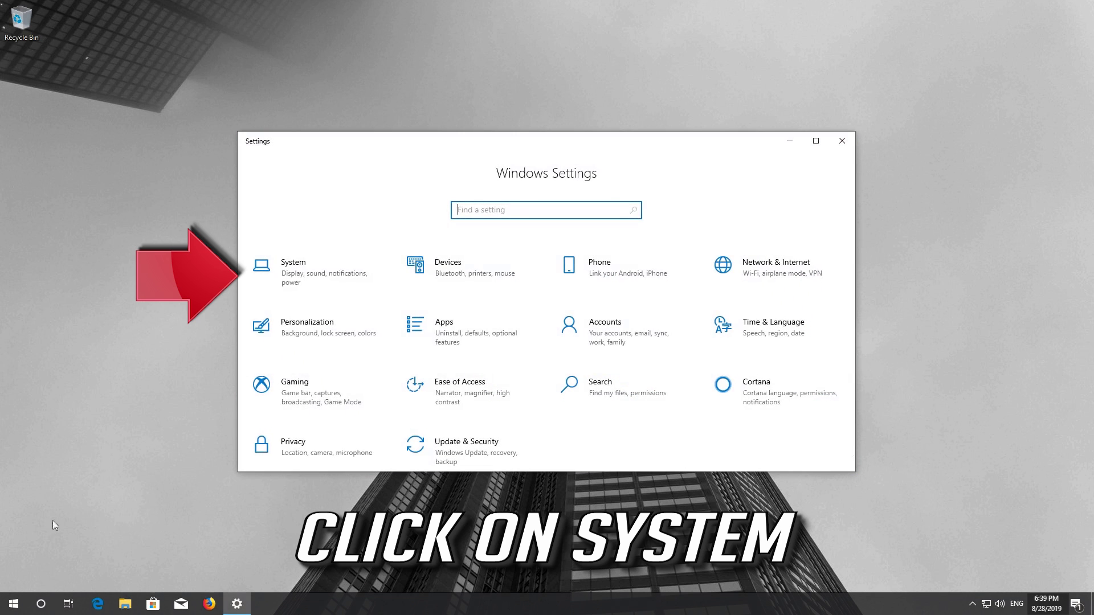
pyautogui.click(315, 289)
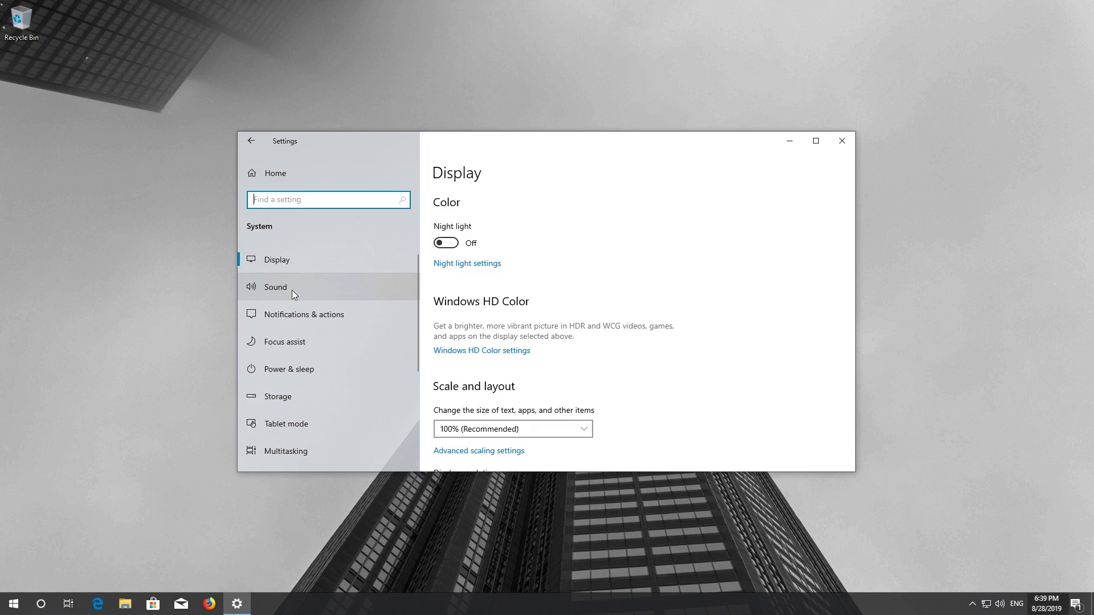
# - In Sound settings, keep Speakers as the output device and run the audio playback troubleshooter
pyautogui.click(292, 292)
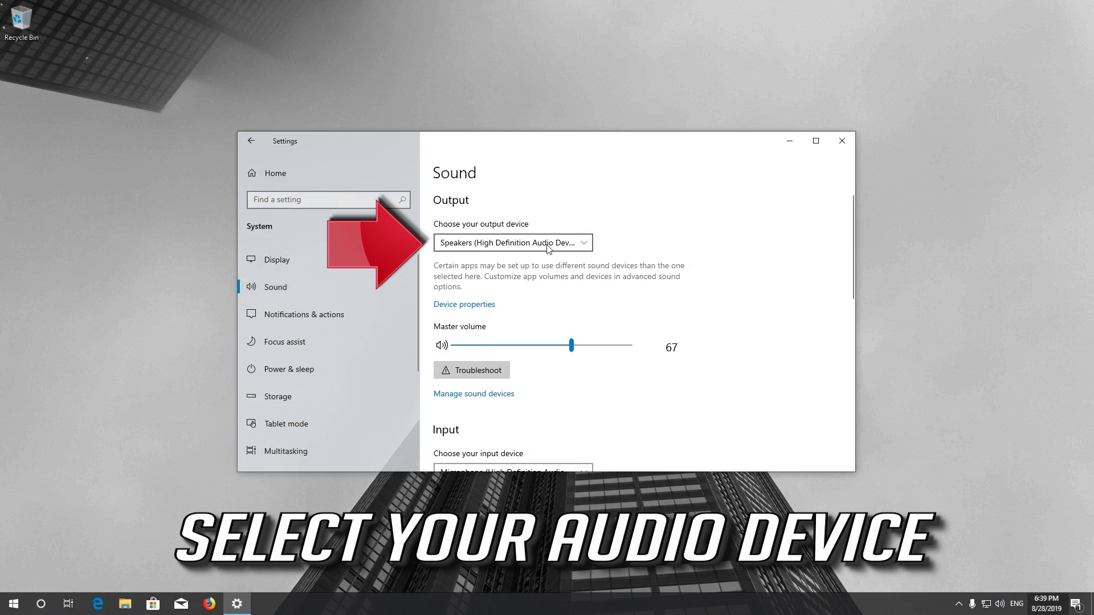
pyautogui.click(580, 244)
pyautogui.click(578, 244)
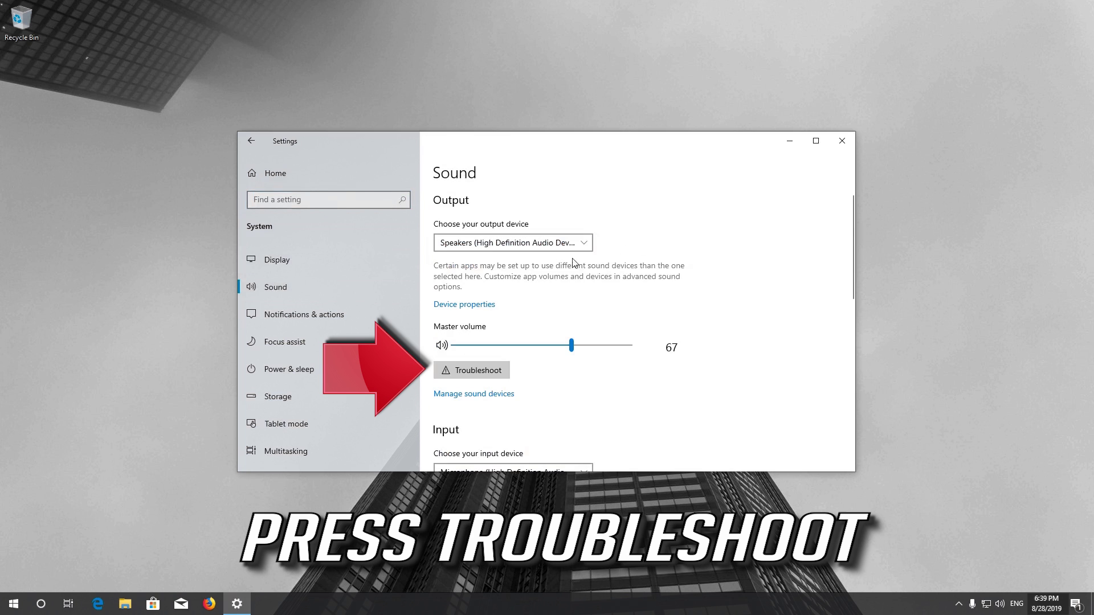
pyautogui.click(481, 371)
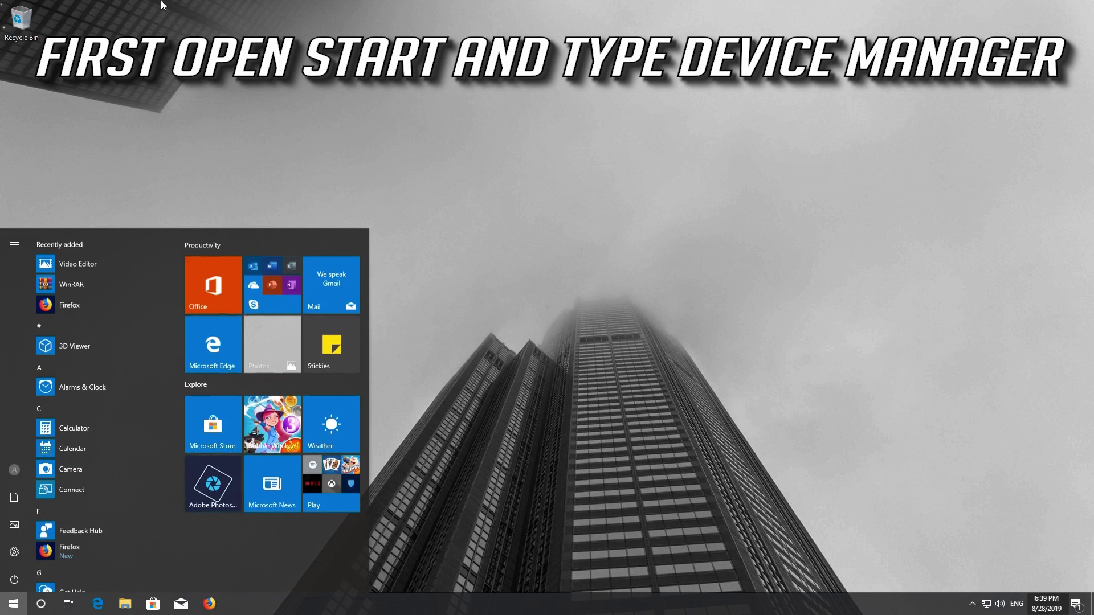
# - Search for 'device manager' and open Device Manager from the results
pyautogui.write('device ')
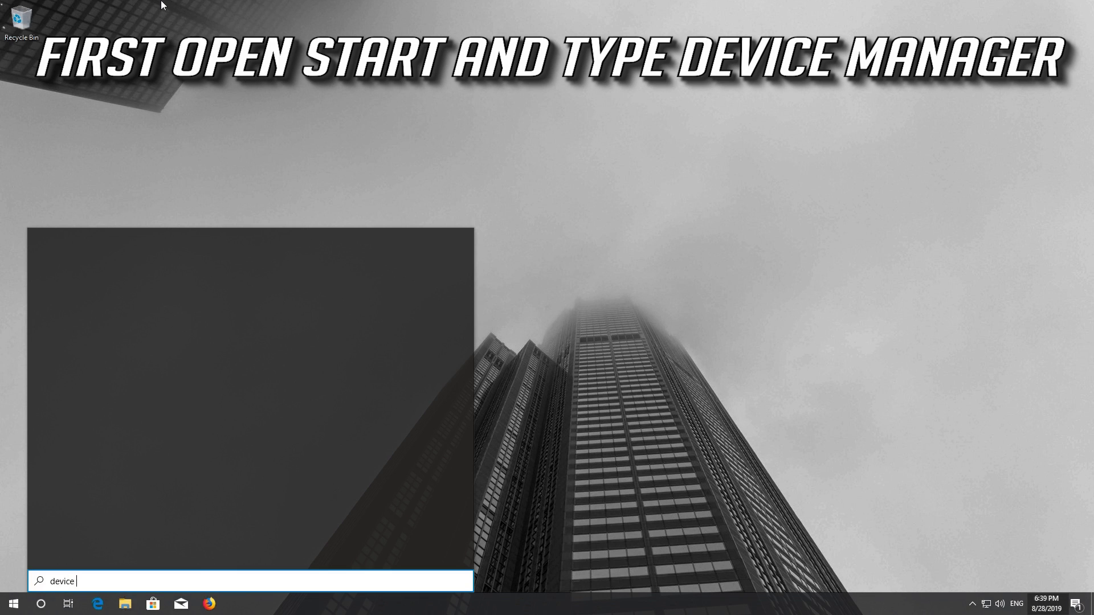
pyautogui.write('manager')
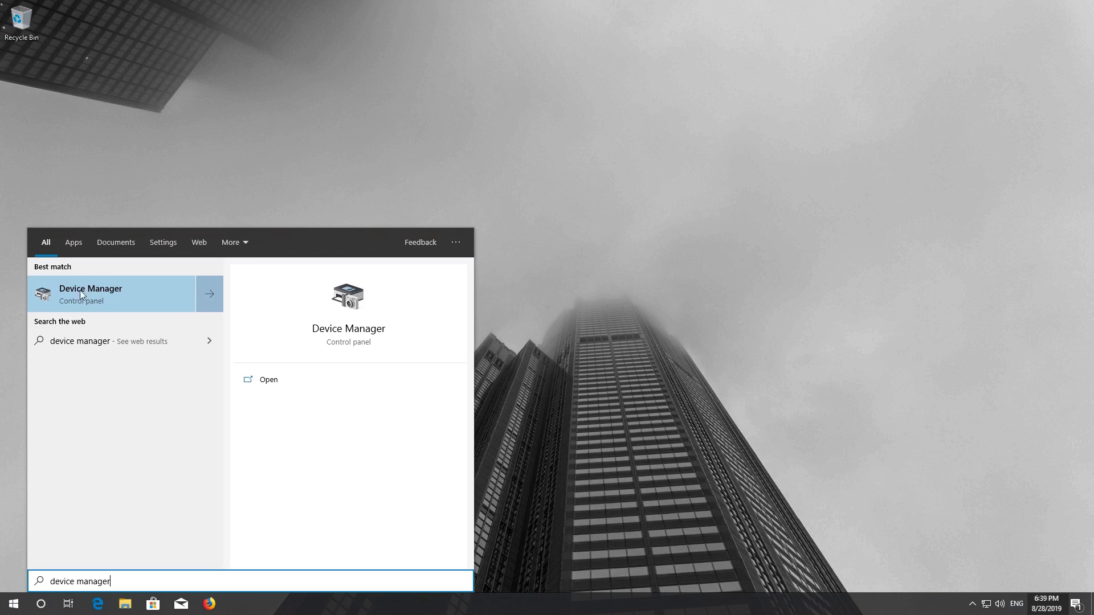
pyautogui.click(111, 288)
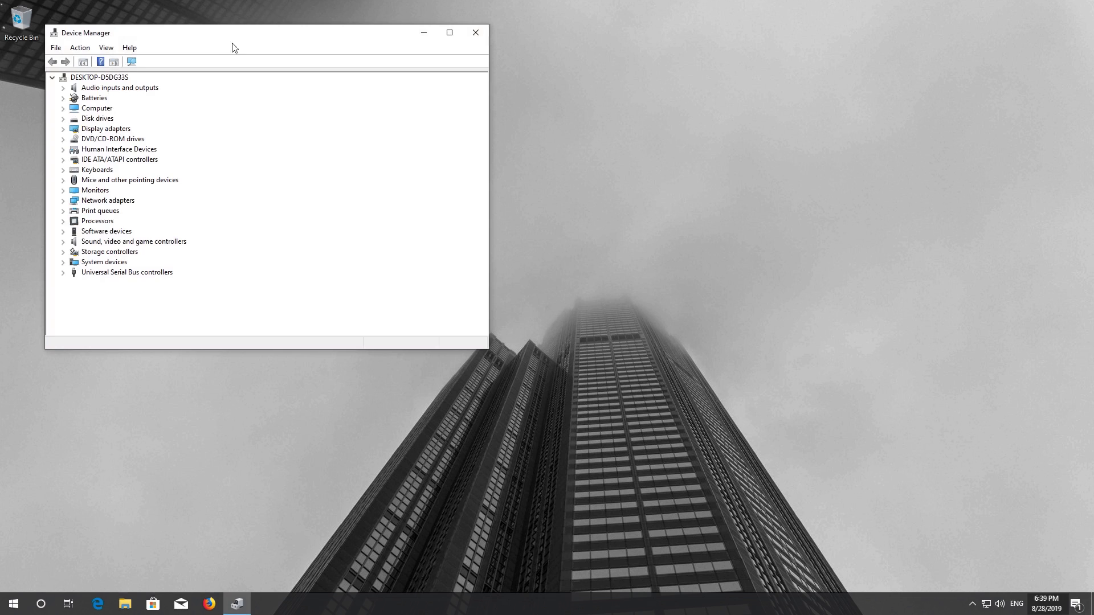
# - Under Sound, video and game controllers, start Update driver for High Definition Audio Device
pyautogui.moveTo(236, 40); pyautogui.dragTo(491, 106)
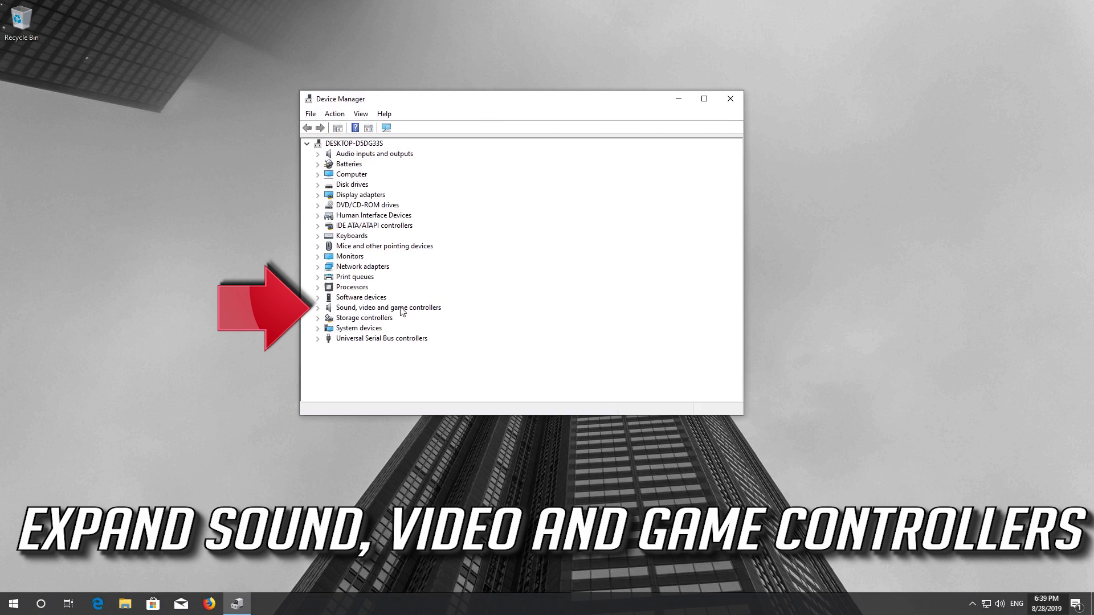
pyautogui.click(318, 309)
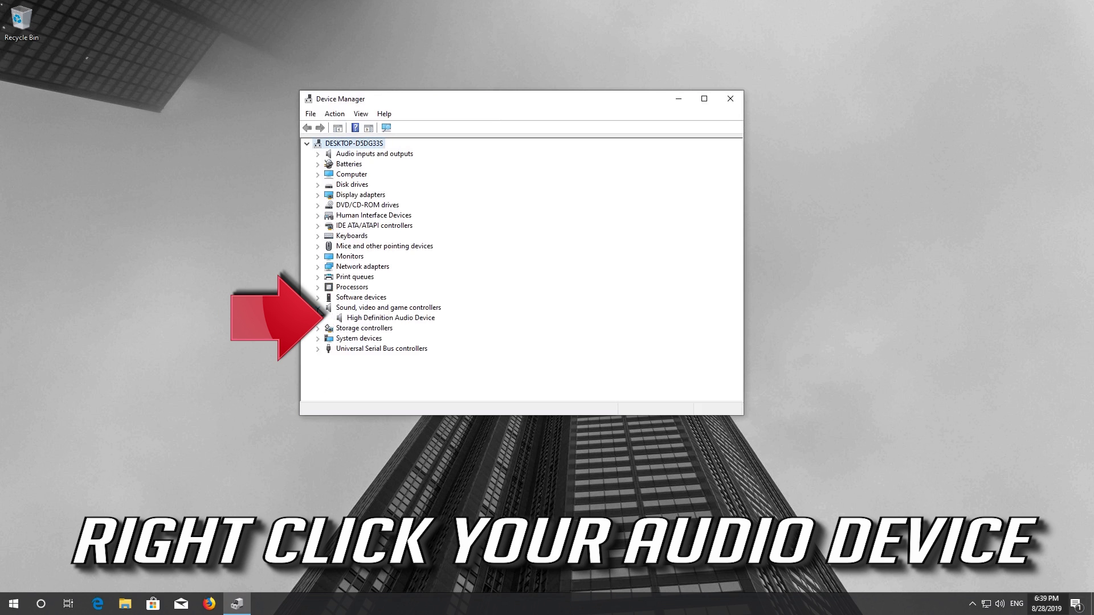
pyautogui.click(342, 319)
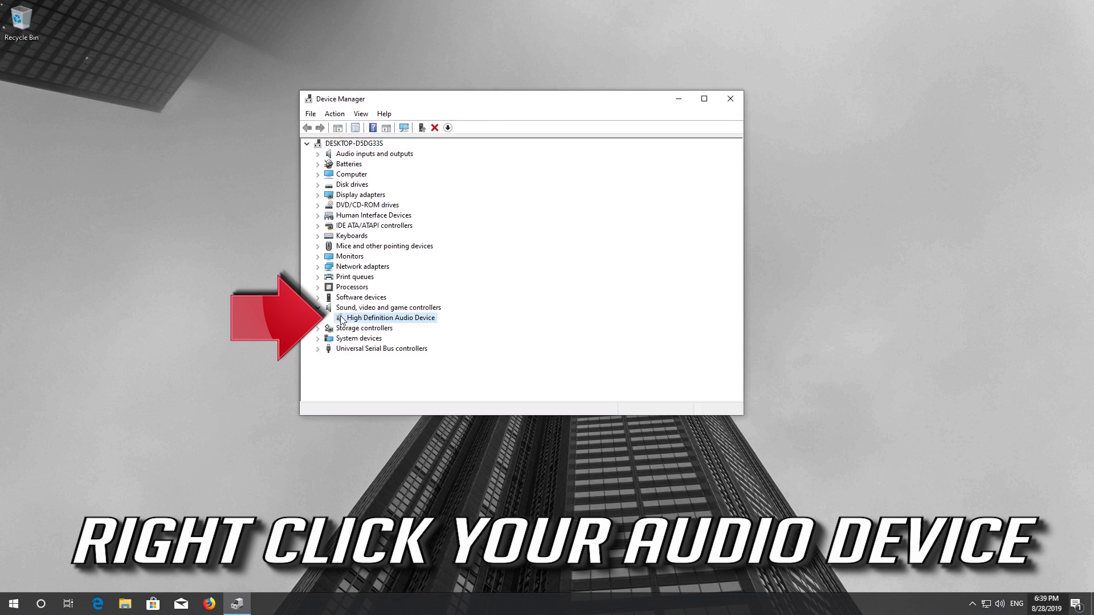
pyautogui.rightClick(393, 321)
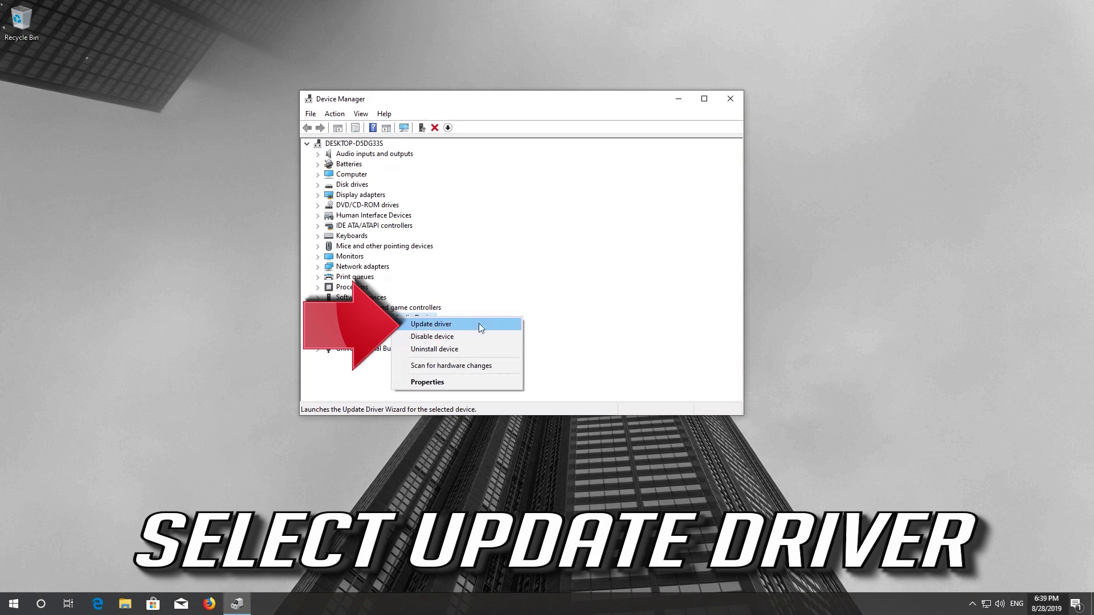
pyautogui.click(447, 325)
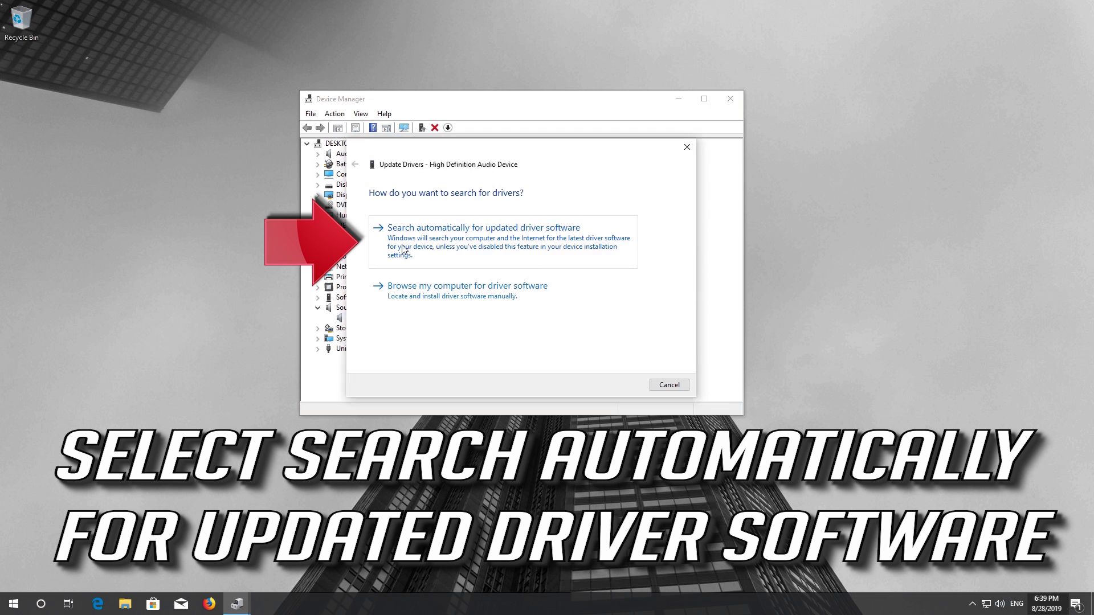
# - Search automatically for a newer audio driver, then check Windows Update for drivers
pyautogui.click(500, 248)
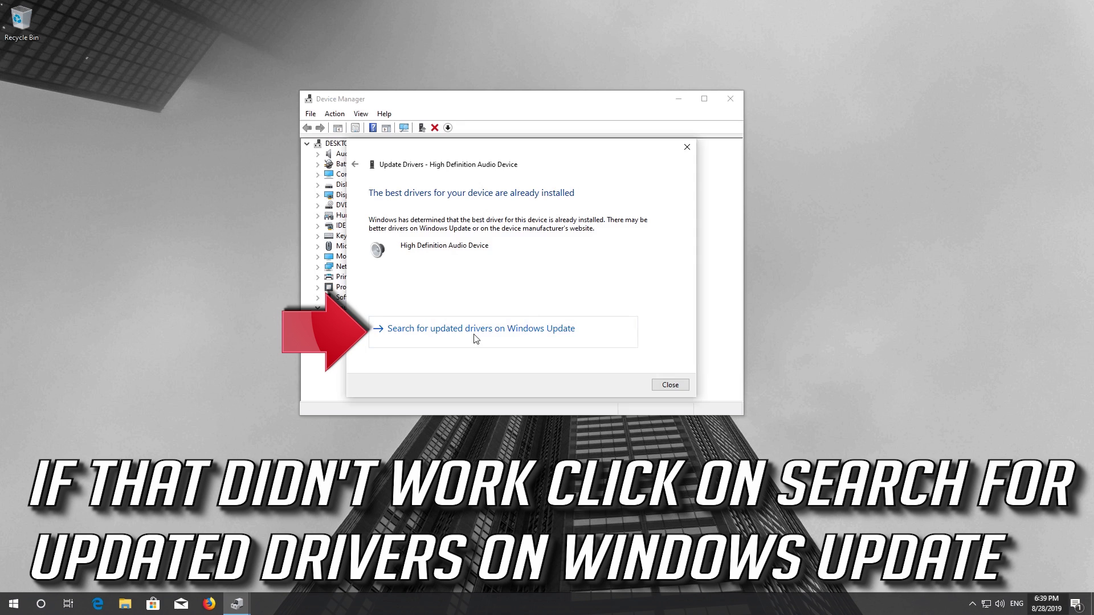
pyautogui.click(475, 336)
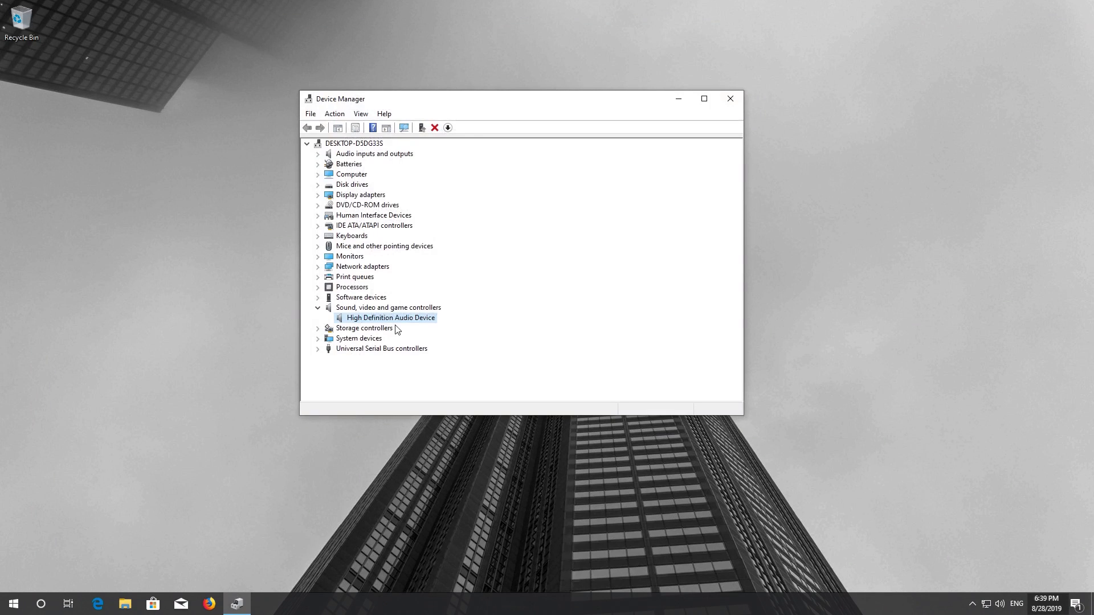
# - Update the audio device's driver by browsing the computer and listing available compatible drivers
pyautogui.rightClick(366, 321)
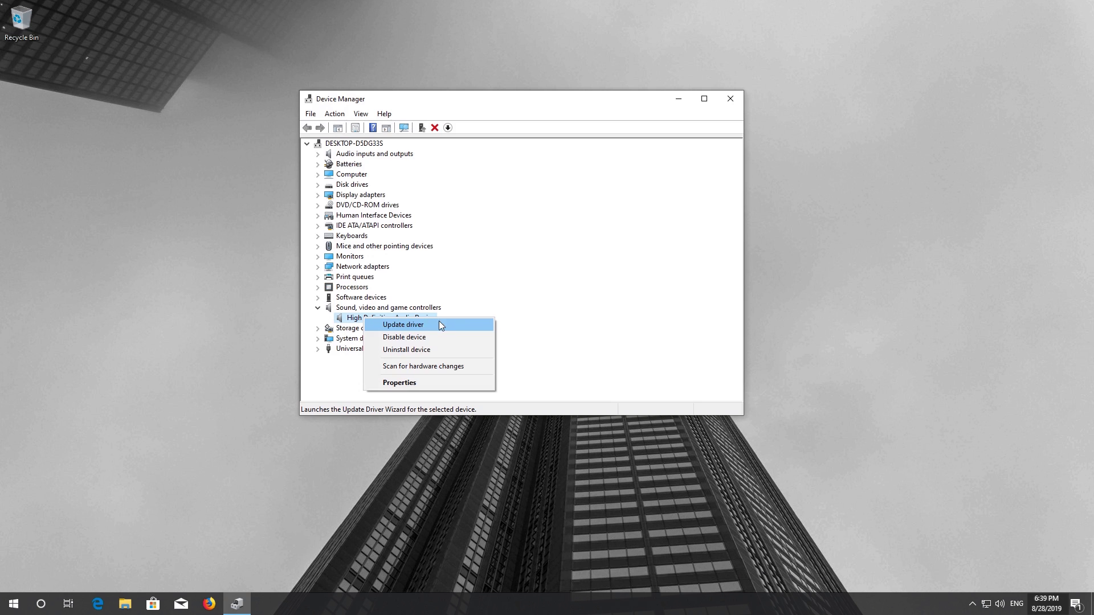
pyautogui.click(441, 325)
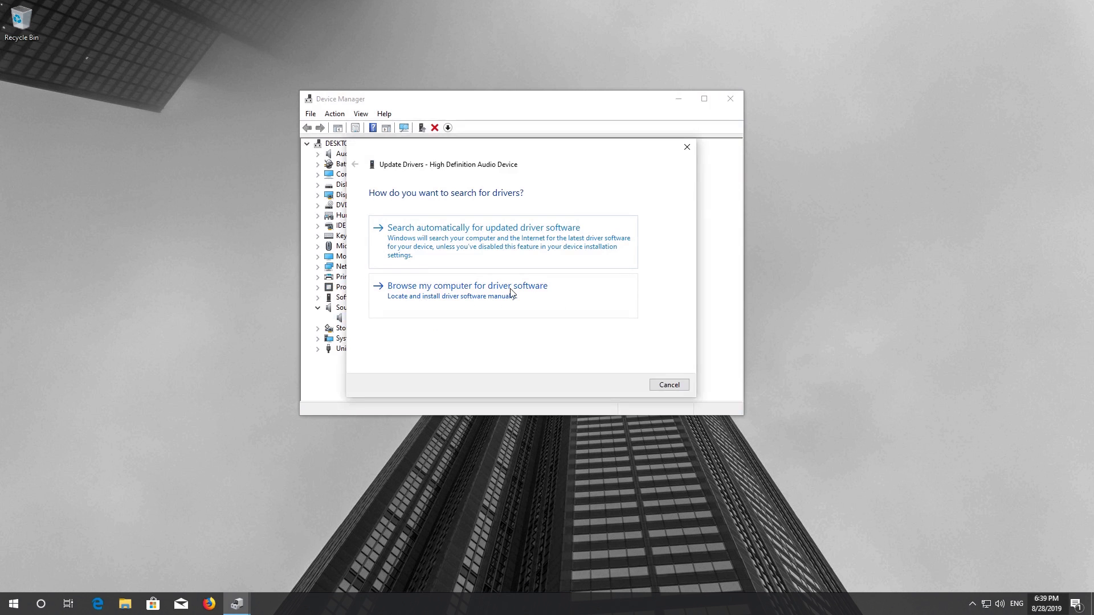
pyautogui.click(511, 292)
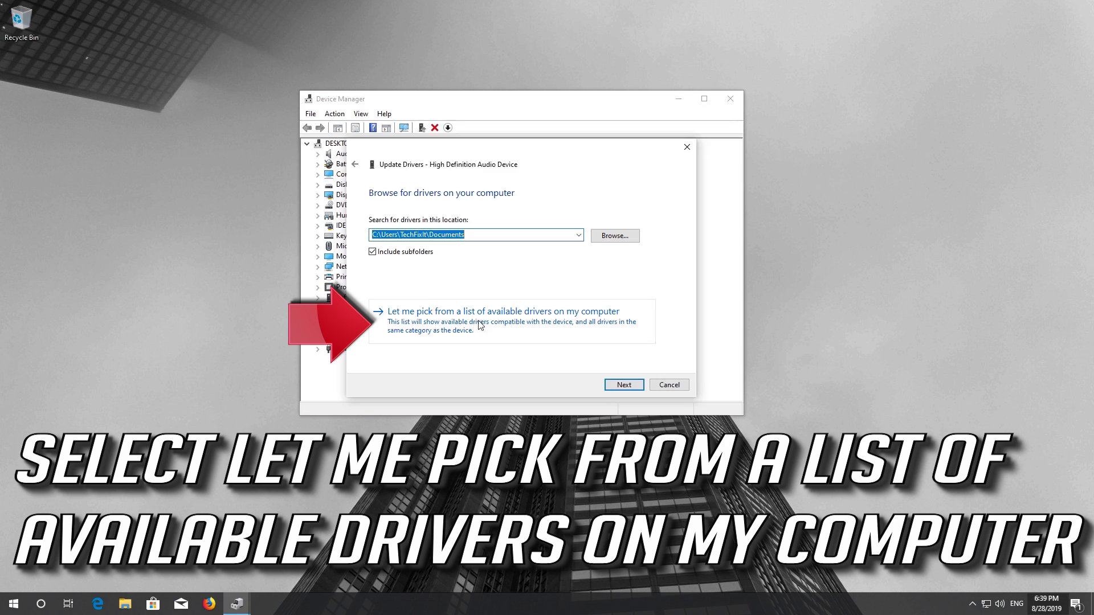
pyautogui.click(600, 324)
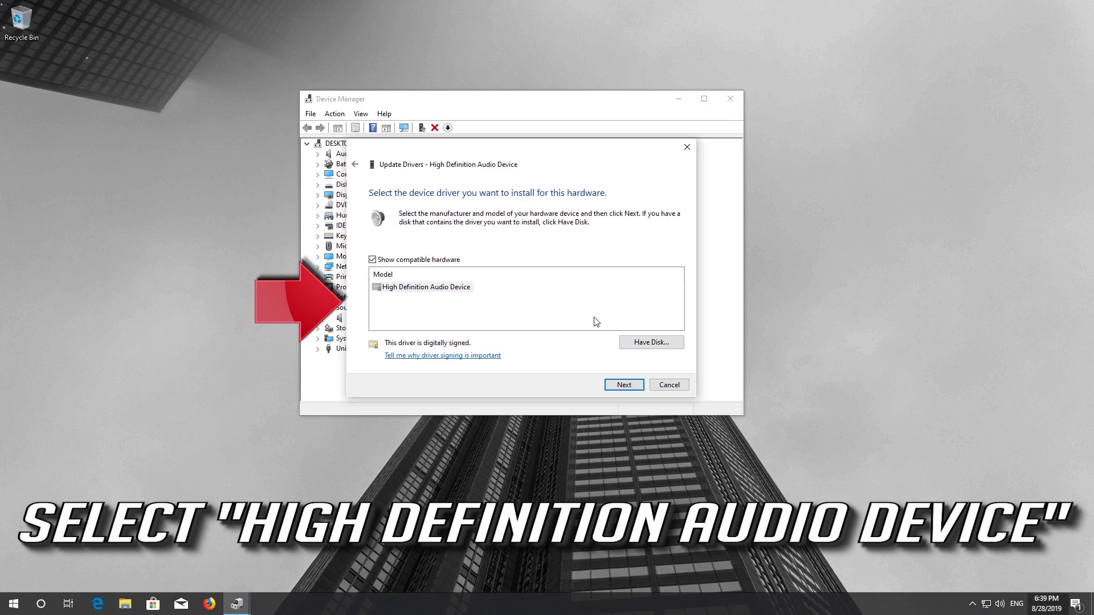
# - Install the High Definition Audio Device driver from the list, accept the warning, and close the wizard
pyautogui.click(389, 290)
pyautogui.click(621, 385)
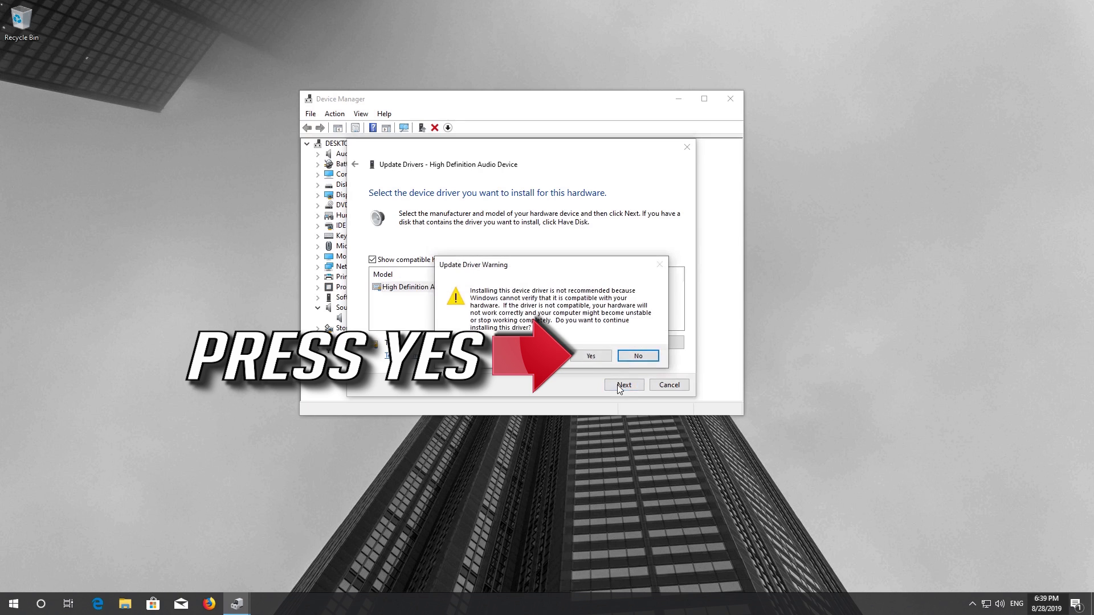
pyautogui.click(593, 356)
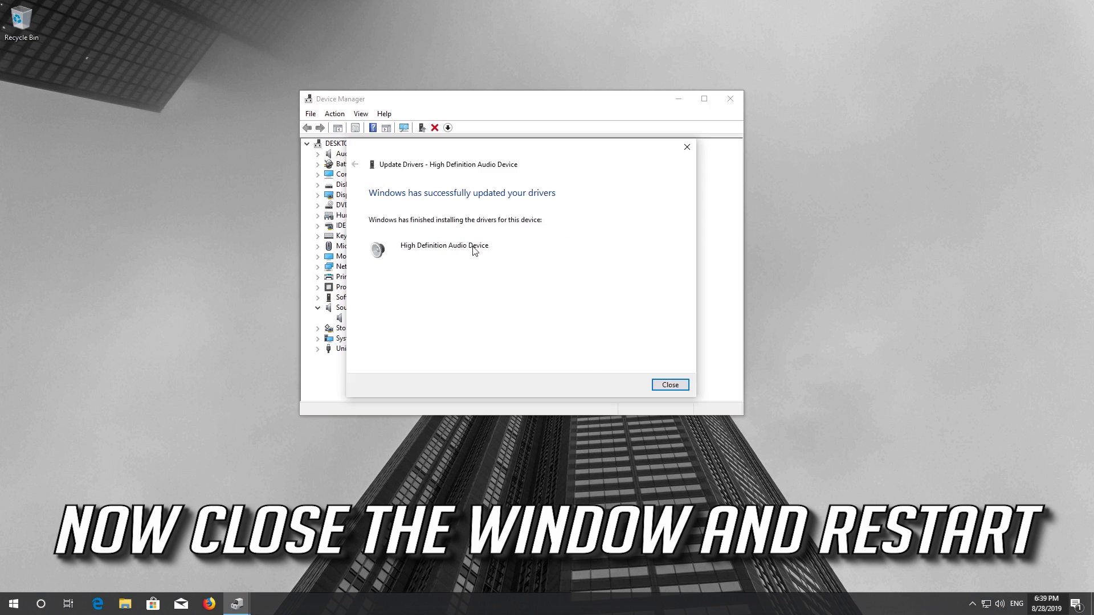
pyautogui.click(656, 383)
# - Close Device Manager and view the Start menu's power options without choosing one
pyautogui.click(730, 99)
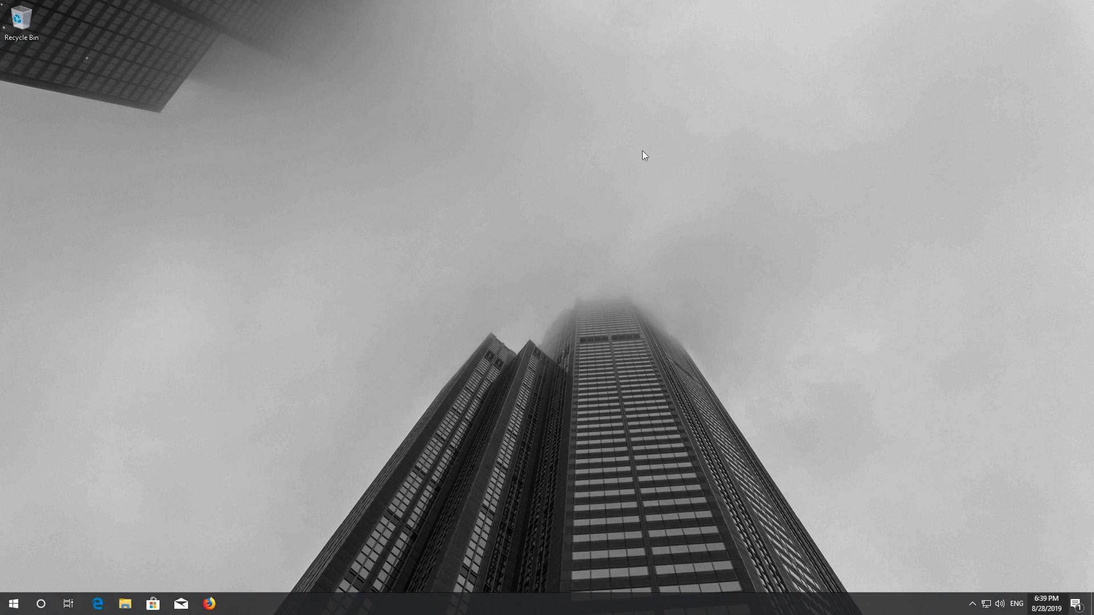
pyautogui.click(14, 604)
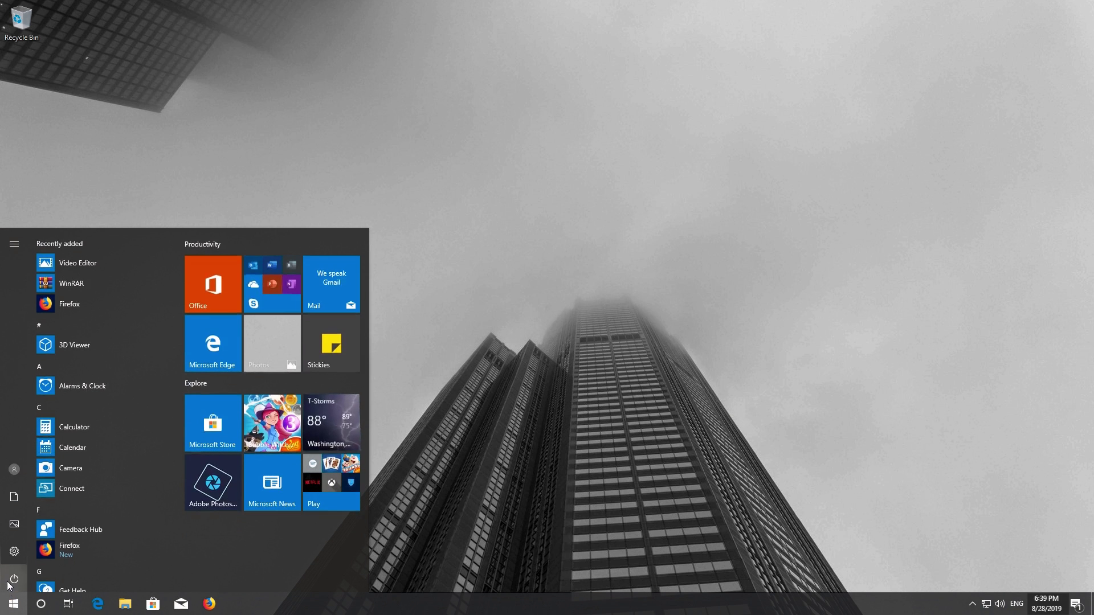
pyautogui.click(8, 583)
pyautogui.press('Escape')
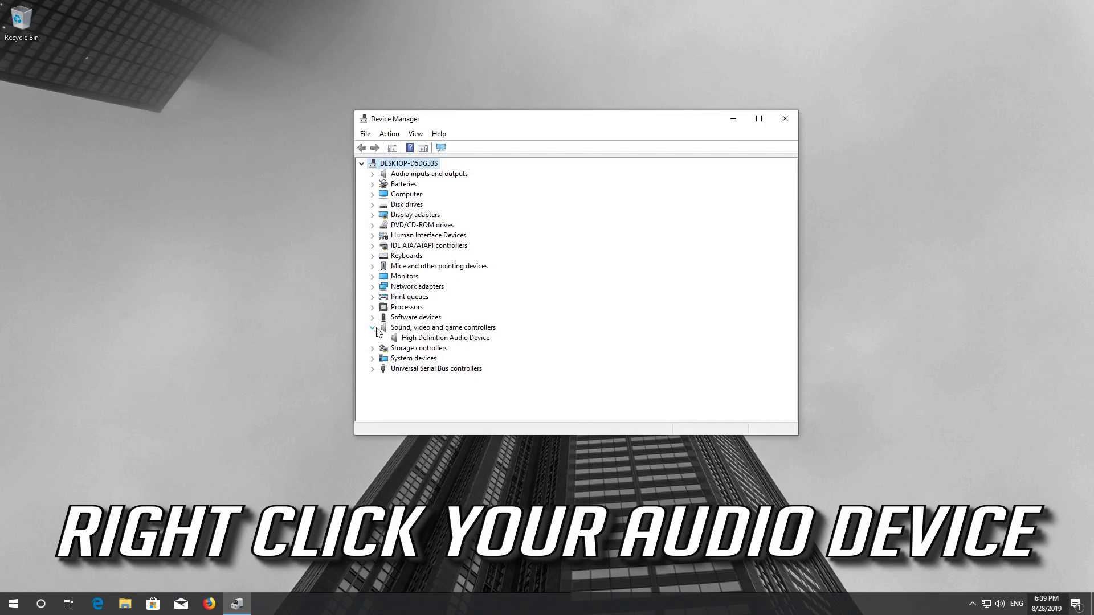
# - Uninstall High Definition Audio Device from its right-click menu and confirm the removal
pyautogui.click(419, 338)
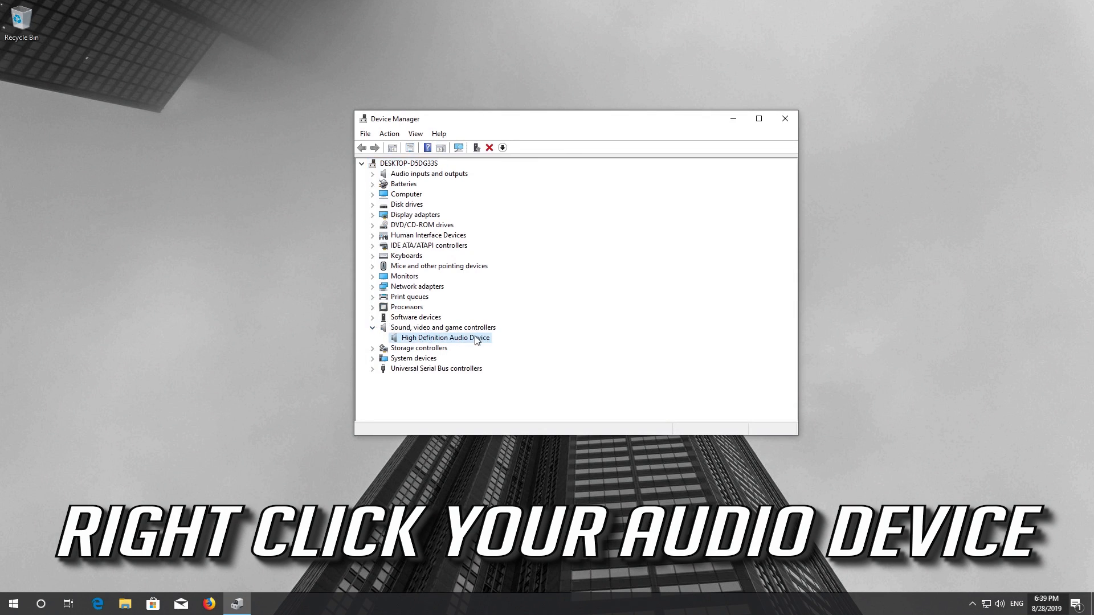
pyautogui.rightClick(443, 340)
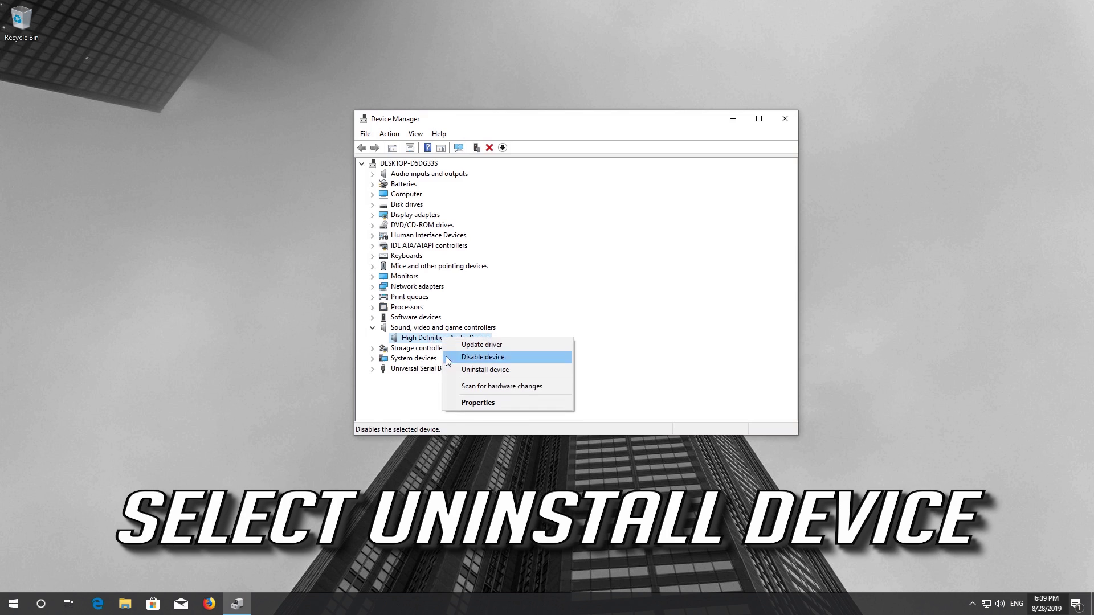
pyautogui.click(493, 372)
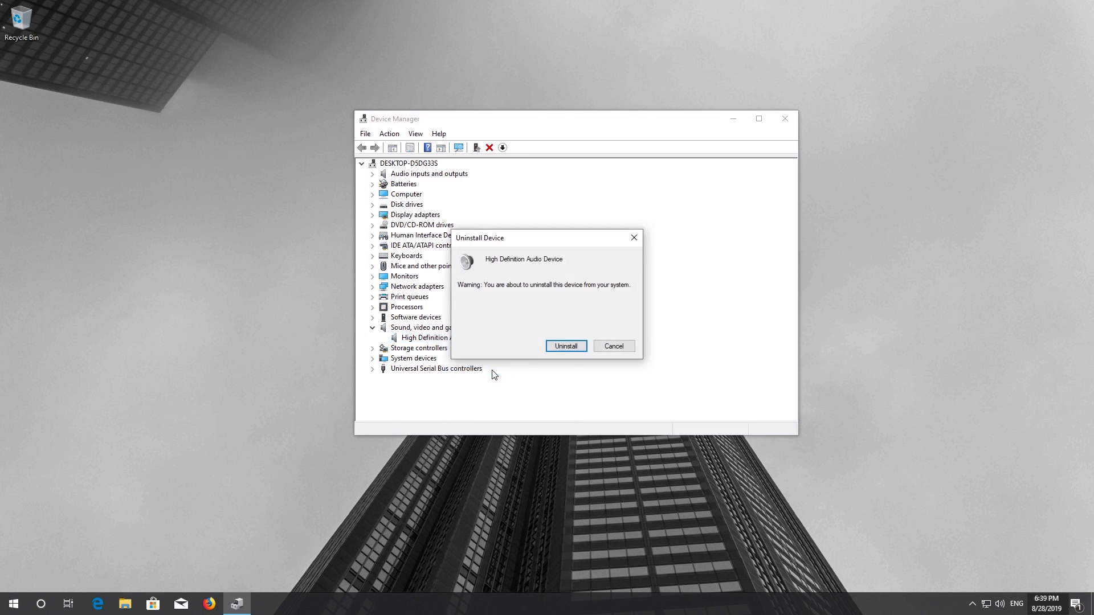
pyautogui.click(573, 346)
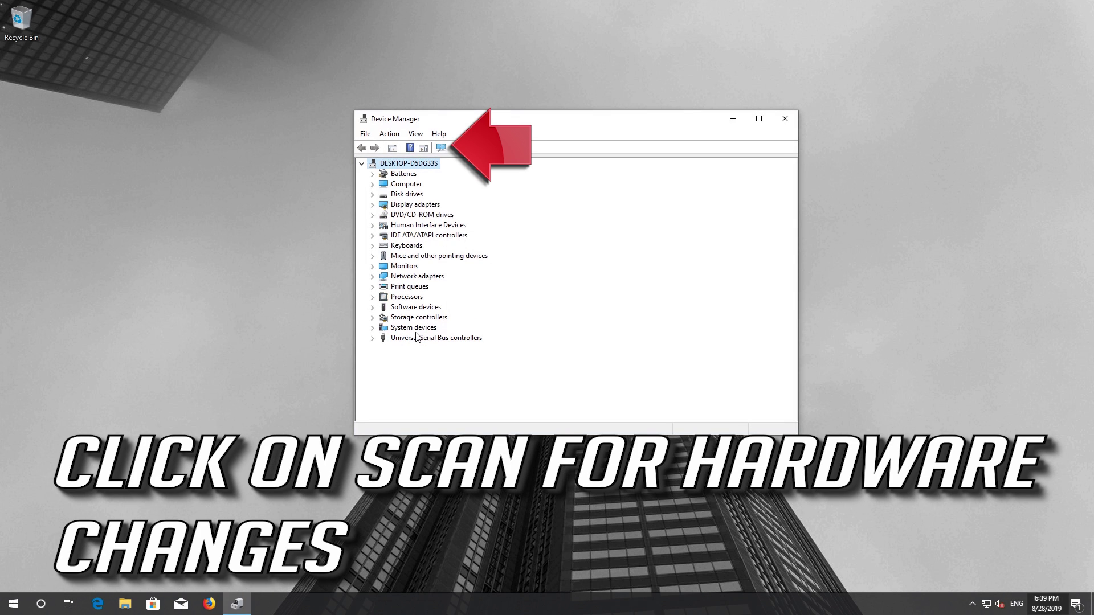
# - Scan for hardware changes, then expand Sound, video and game controllers to find High Definition Audio Device
pyautogui.click(442, 149)
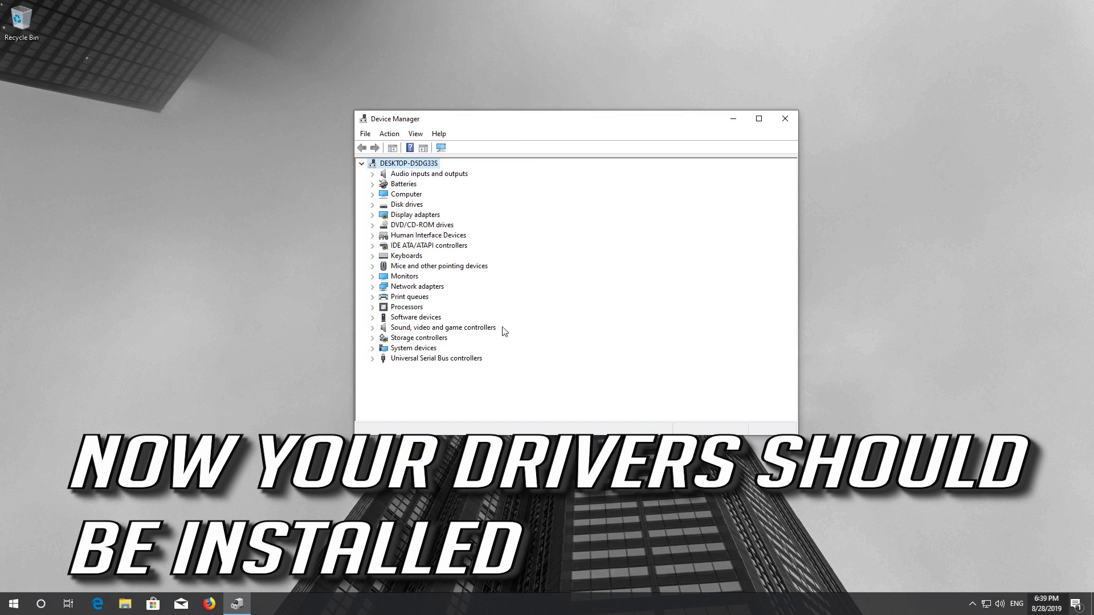
pyautogui.click(373, 328)
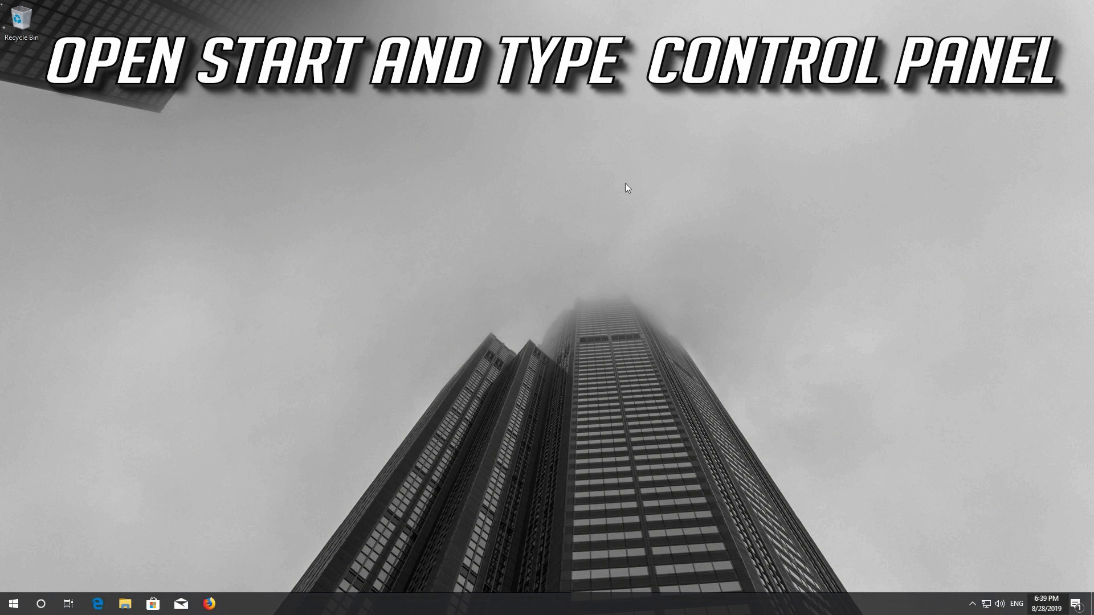
# - Search for 'control panel', then go to Hardware and Sound and open the Sound playback devices list
pyautogui.press('super')
pyautogui.write('contr')
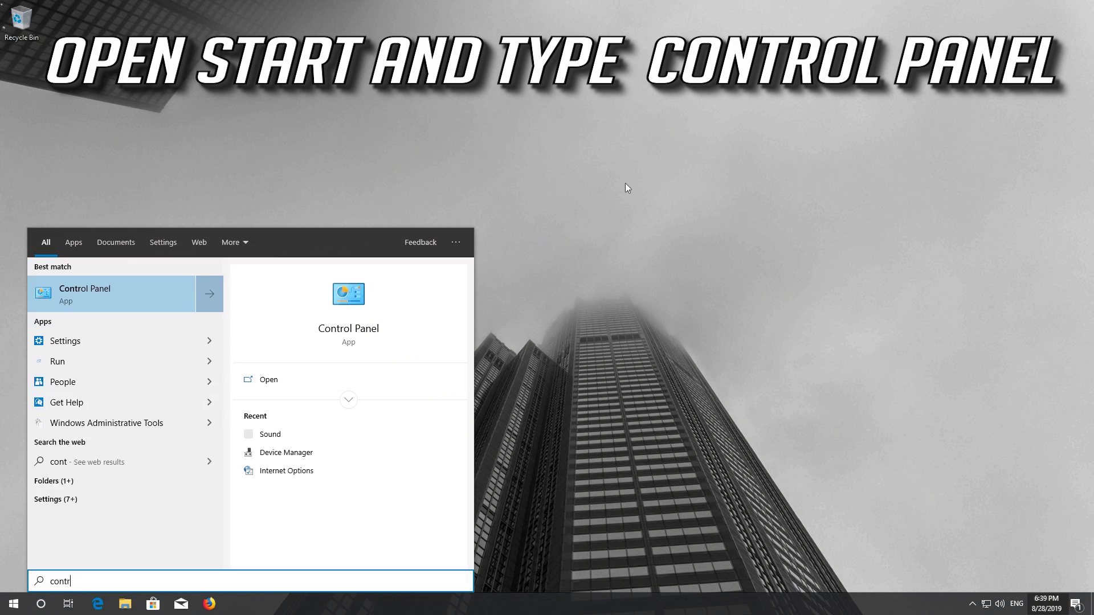
pyautogui.write('ol panel')
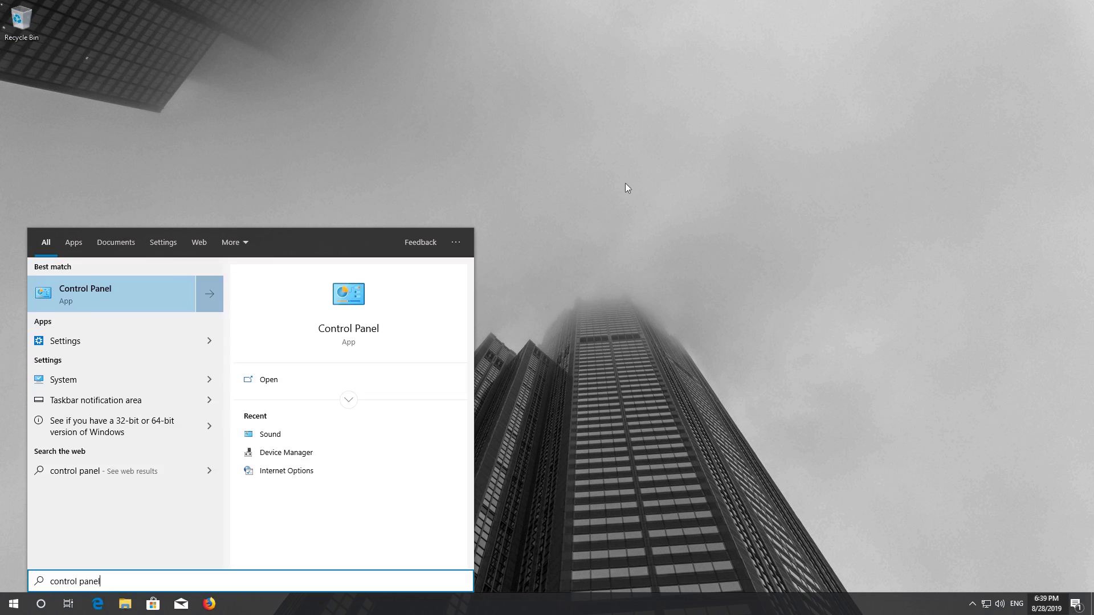
pyautogui.click(107, 293)
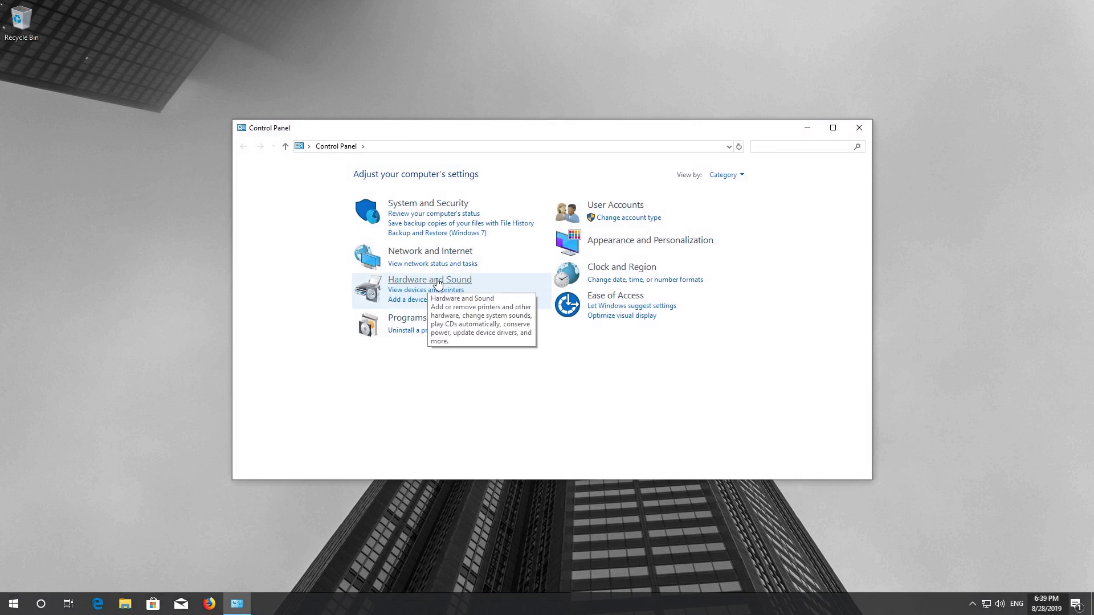
pyautogui.click(437, 281)
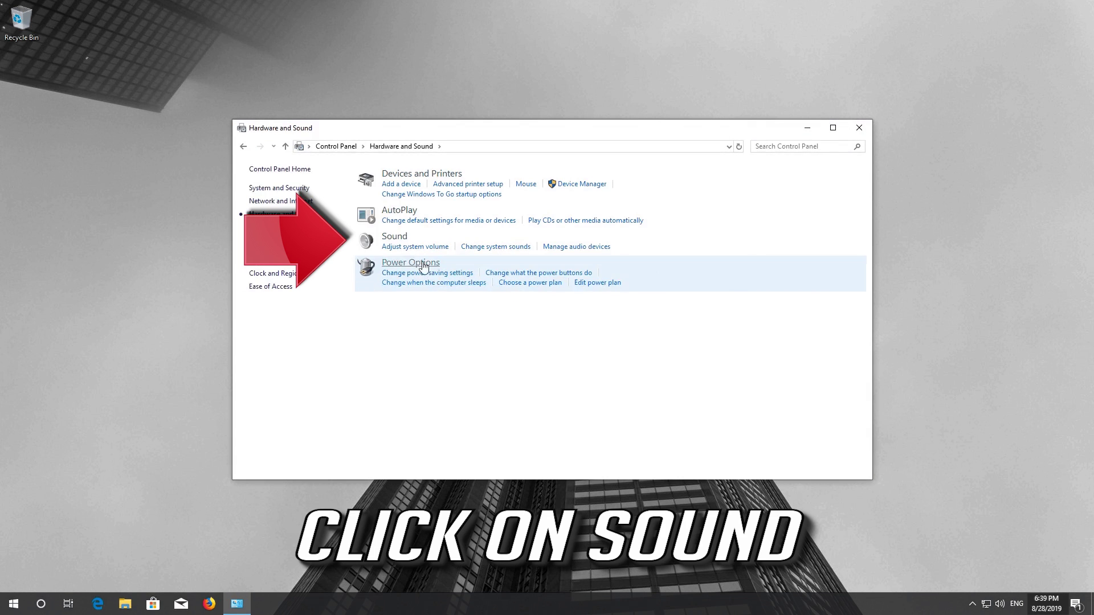
pyautogui.click(398, 240)
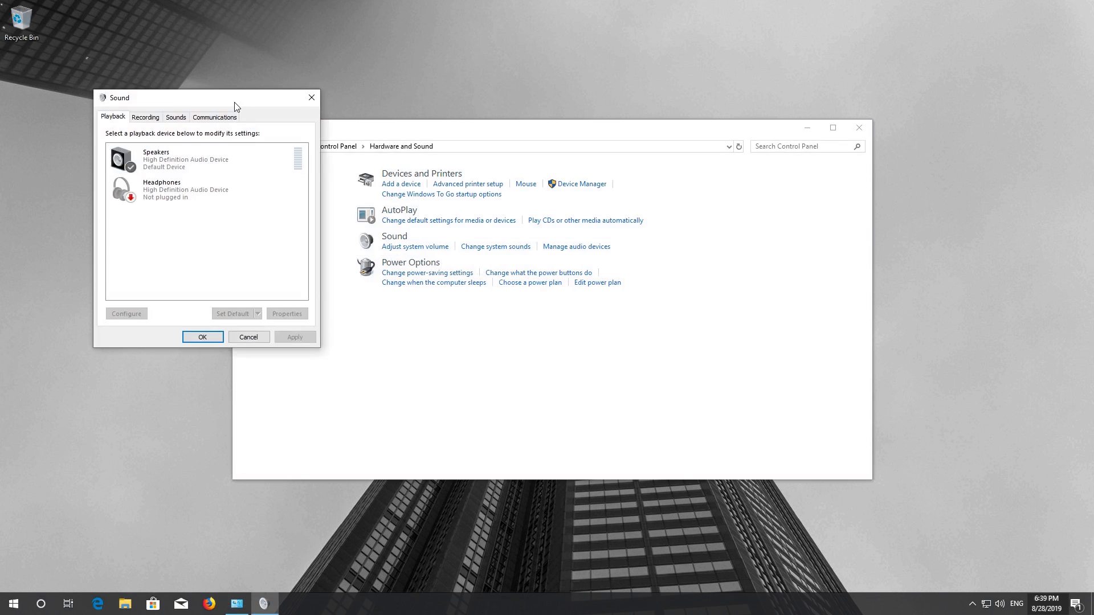
# - Close the Hardware and Sound window and open Properties for the Speakers playback device
pyautogui.moveTo(235, 102); pyautogui.dragTo(570, 168)
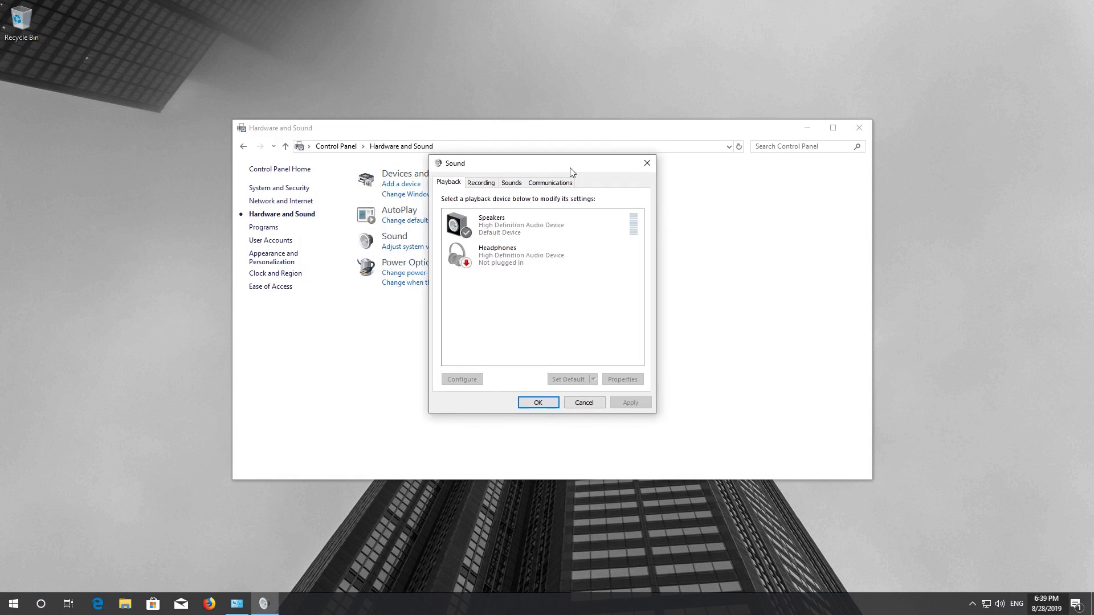
pyautogui.click(860, 129)
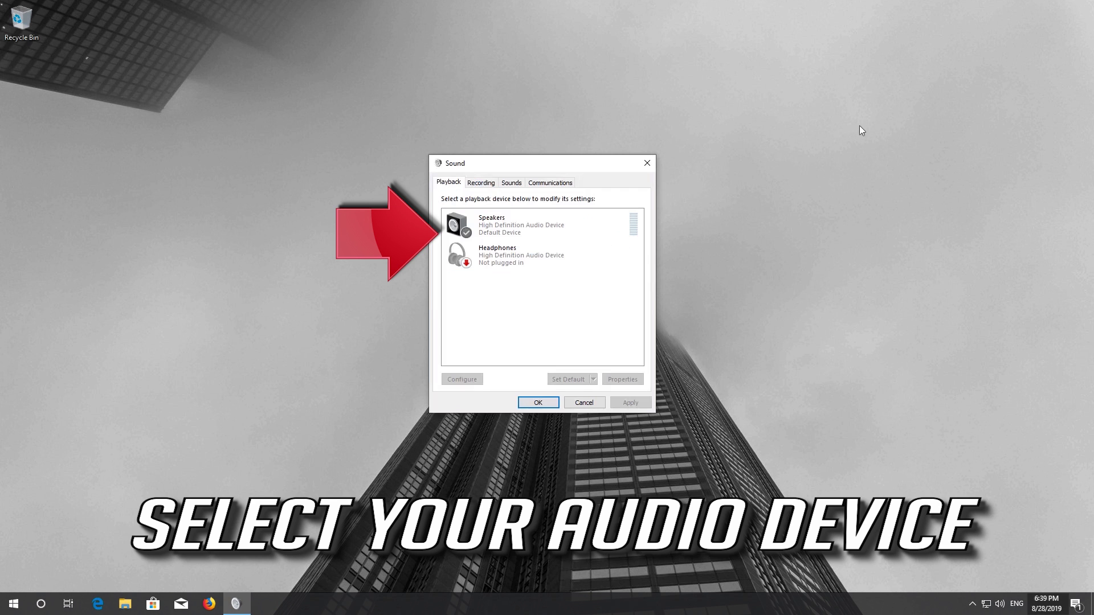
pyautogui.click(547, 228)
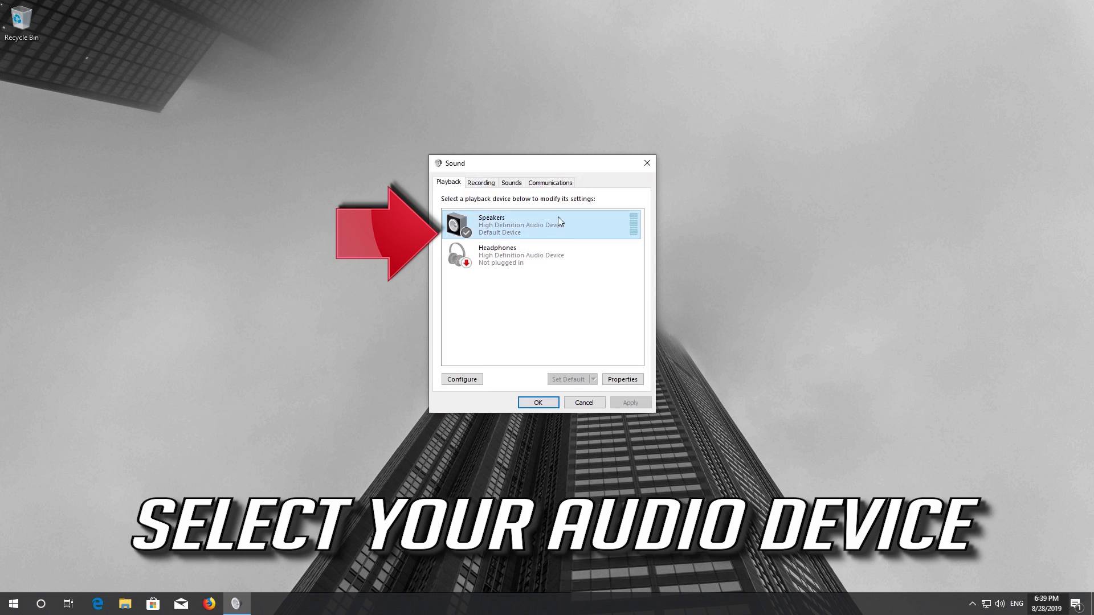
pyautogui.rightClick(525, 227)
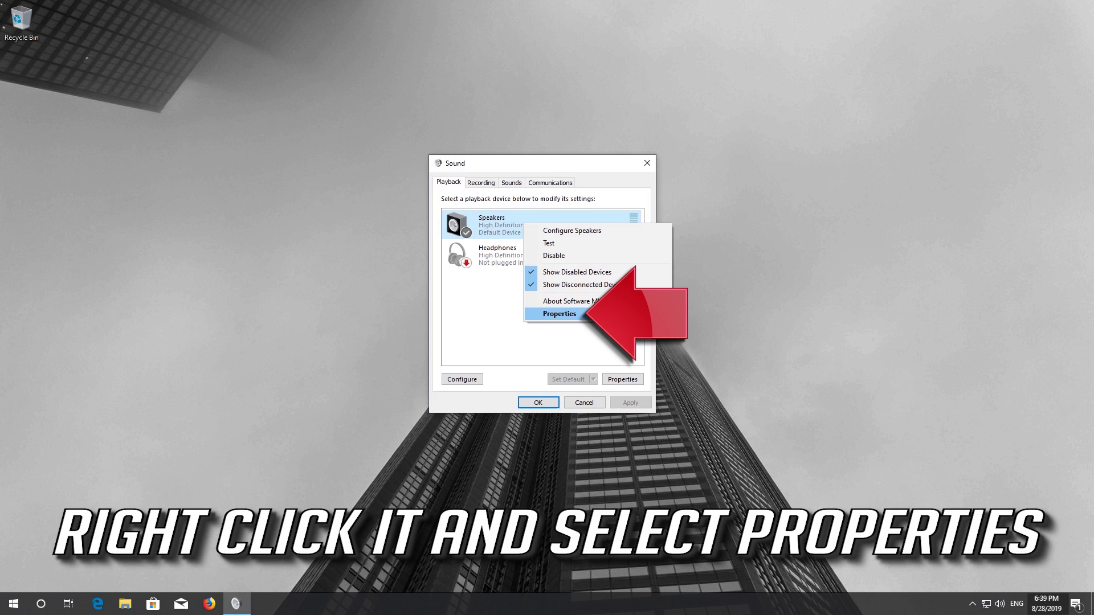
pyautogui.click(575, 314)
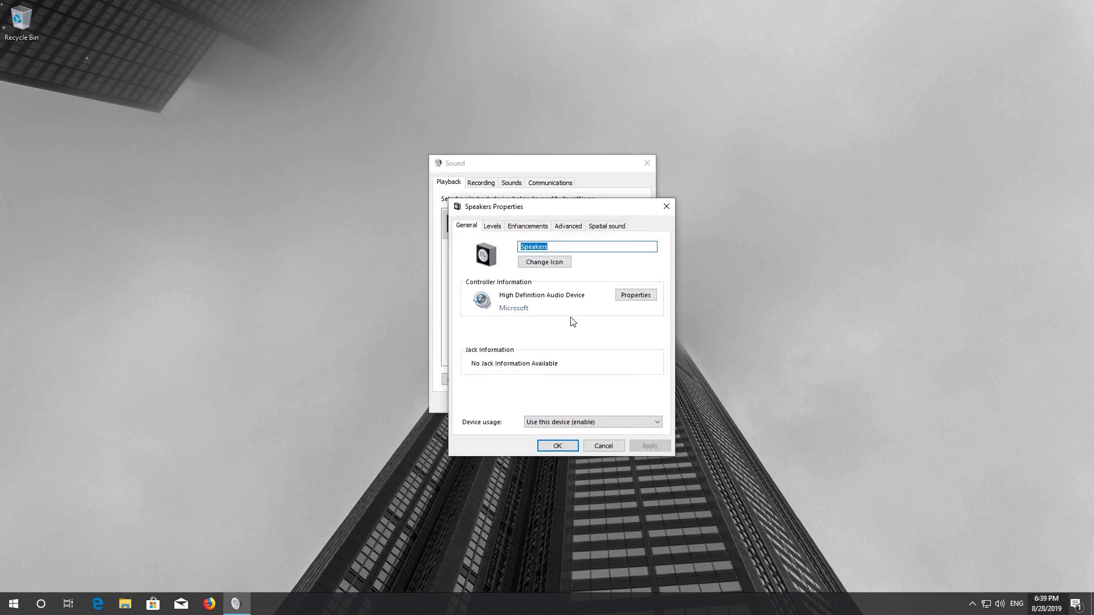
# - Tick 'Disable all enhancements' on the Speakers Enhancements tab, apply it and close the dialog
pyautogui.click(531, 228)
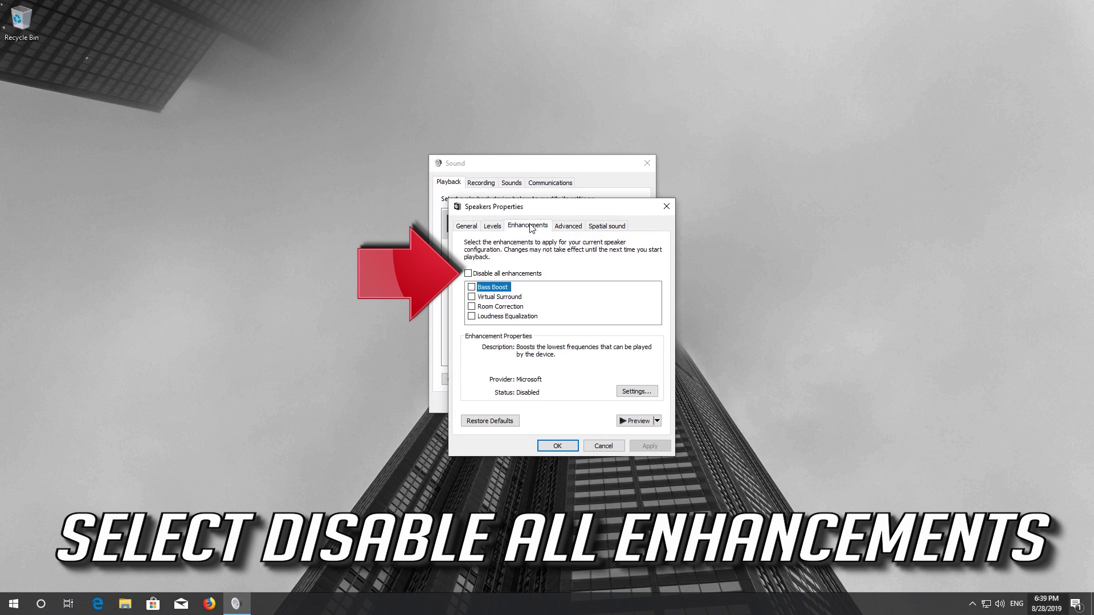
pyautogui.click(468, 274)
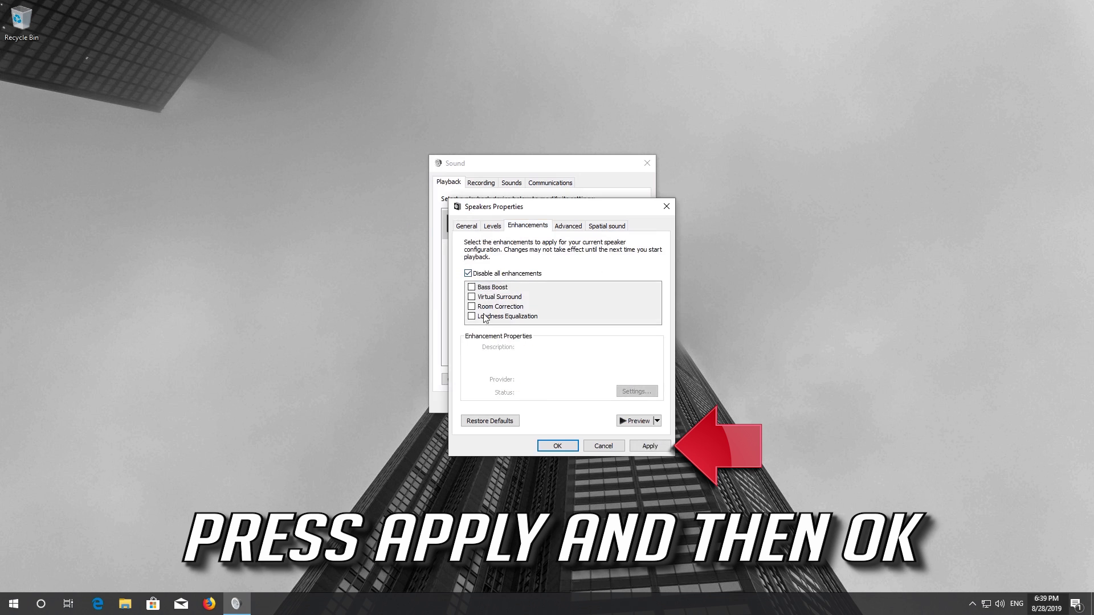
pyautogui.click(651, 446)
pyautogui.click(560, 446)
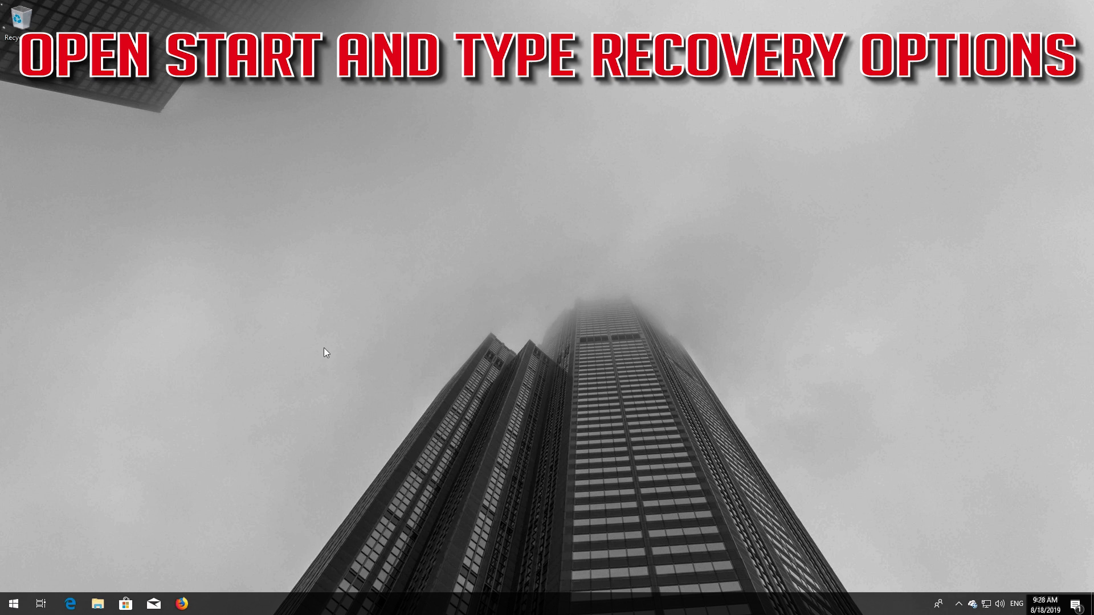
# - Search for 'recovery options' and choose Restart now under Advanced startup
pyautogui.press('super')
pyautogui.write('rec')
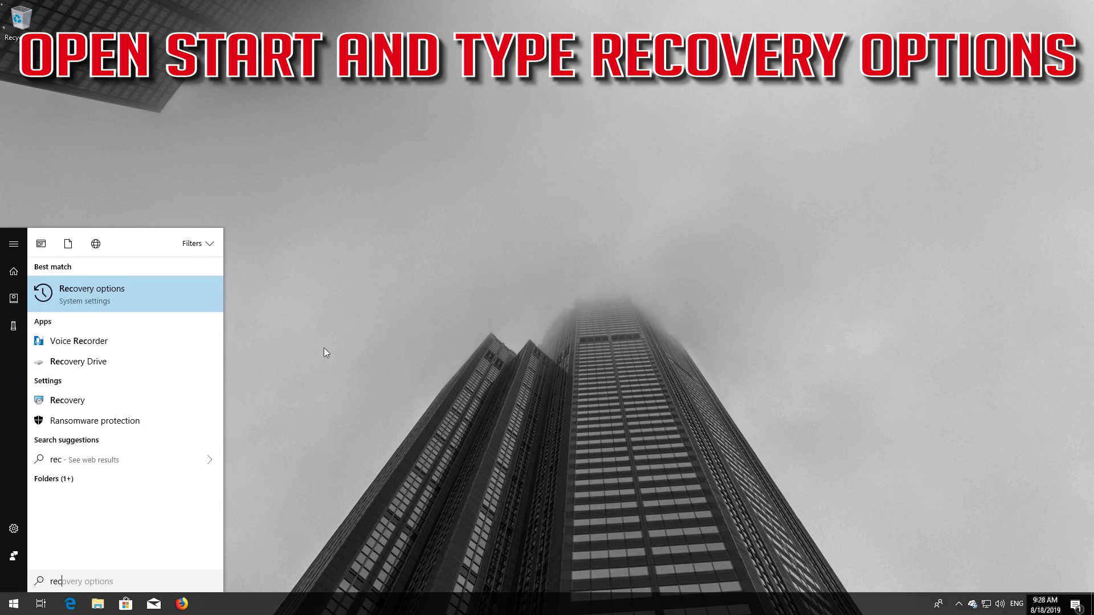
pyautogui.write('overy op')
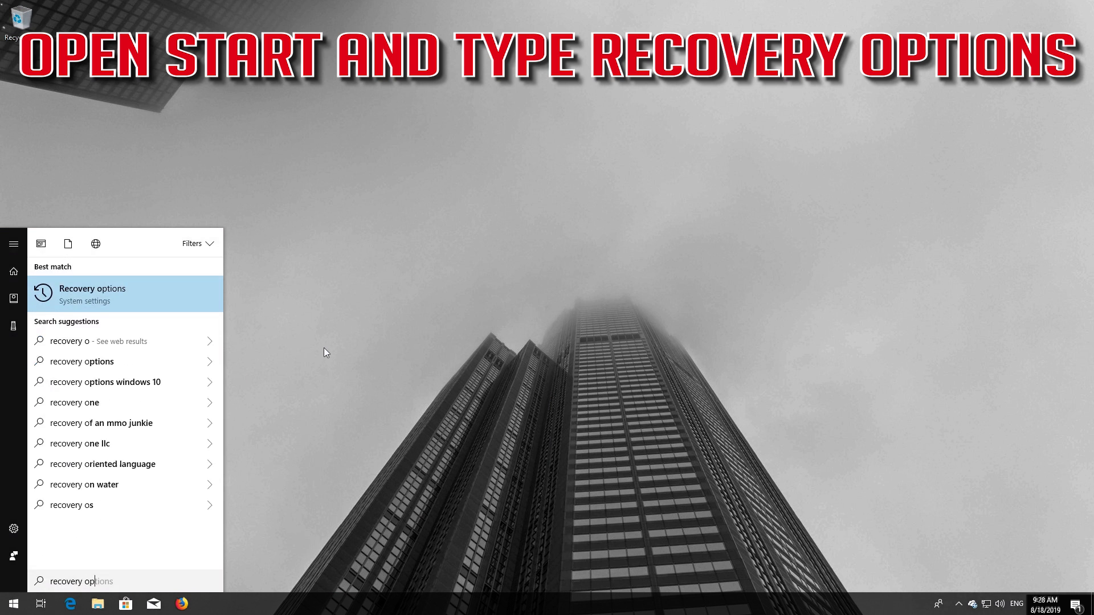
pyautogui.write('tions')
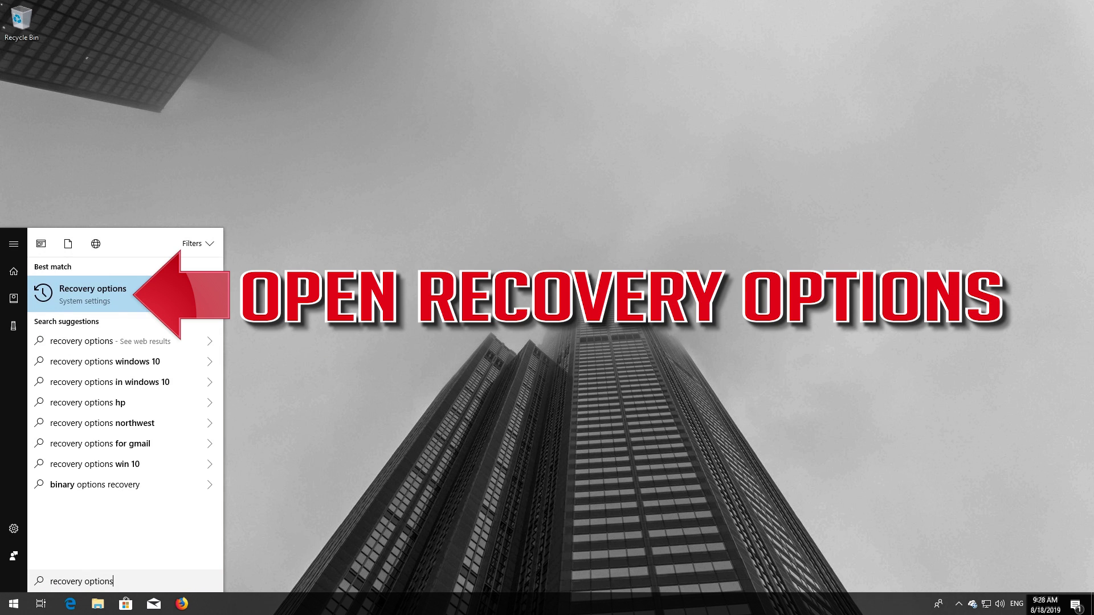
pyautogui.click(108, 296)
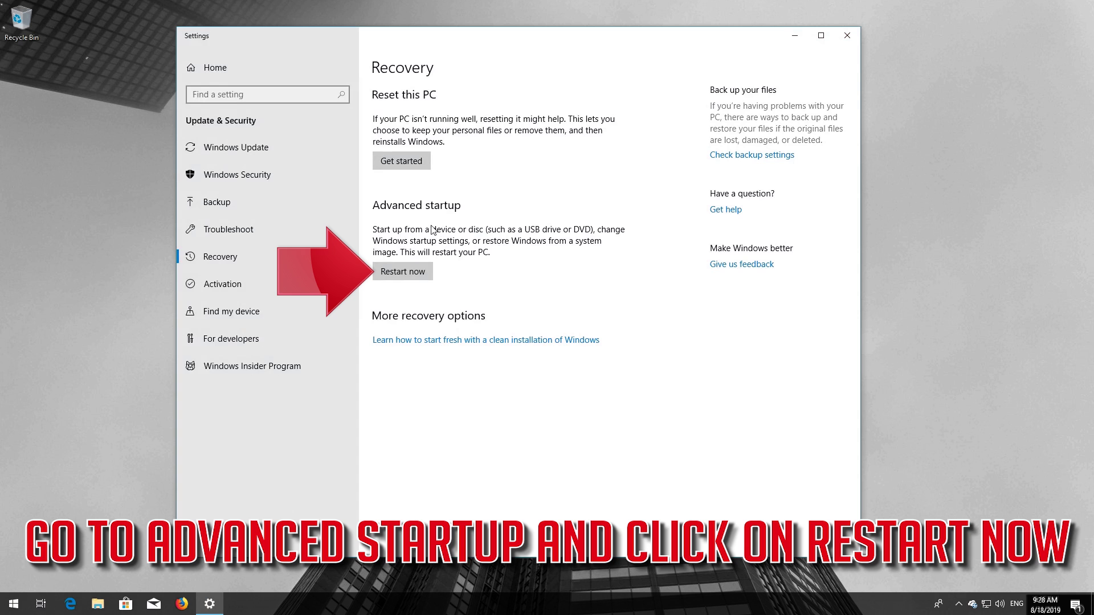
pyautogui.click(404, 272)
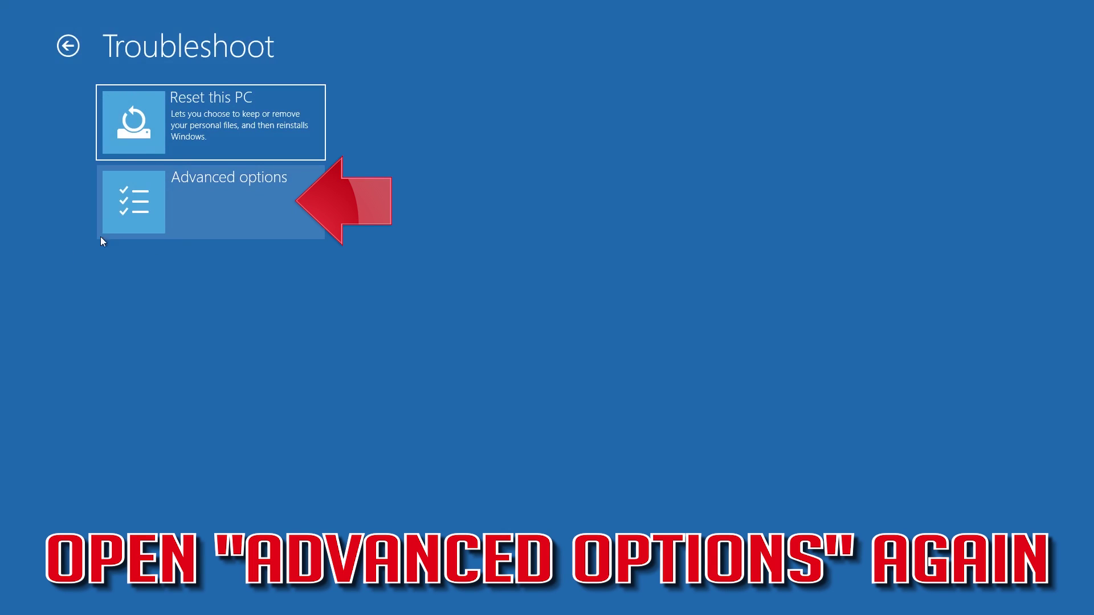
# - From Troubleshoot, go to Advanced options and start System Restore
pyautogui.click(235, 204)
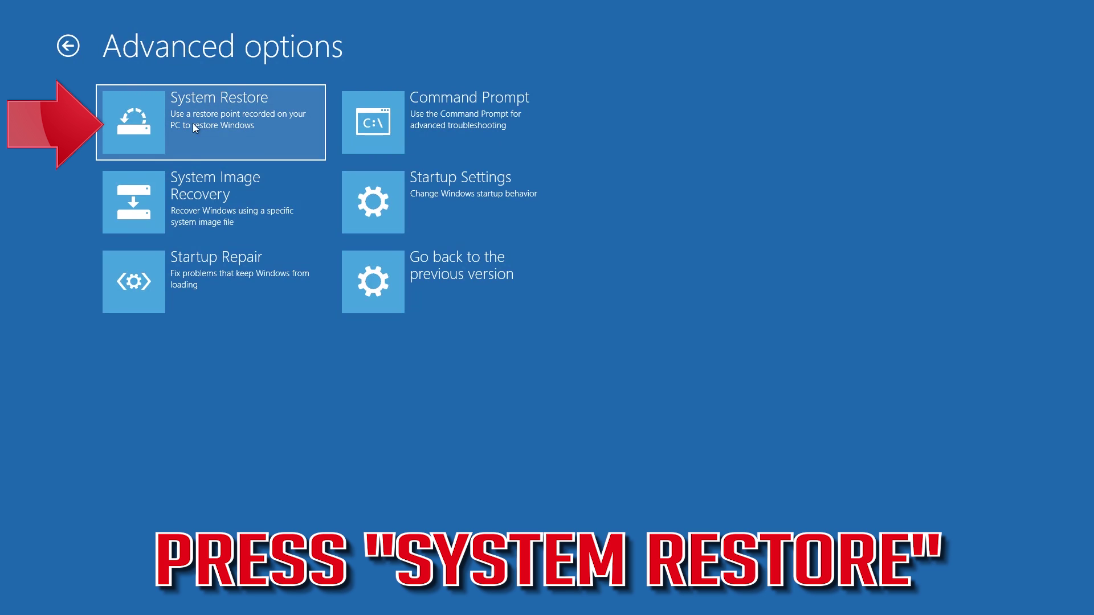
pyautogui.click(265, 114)
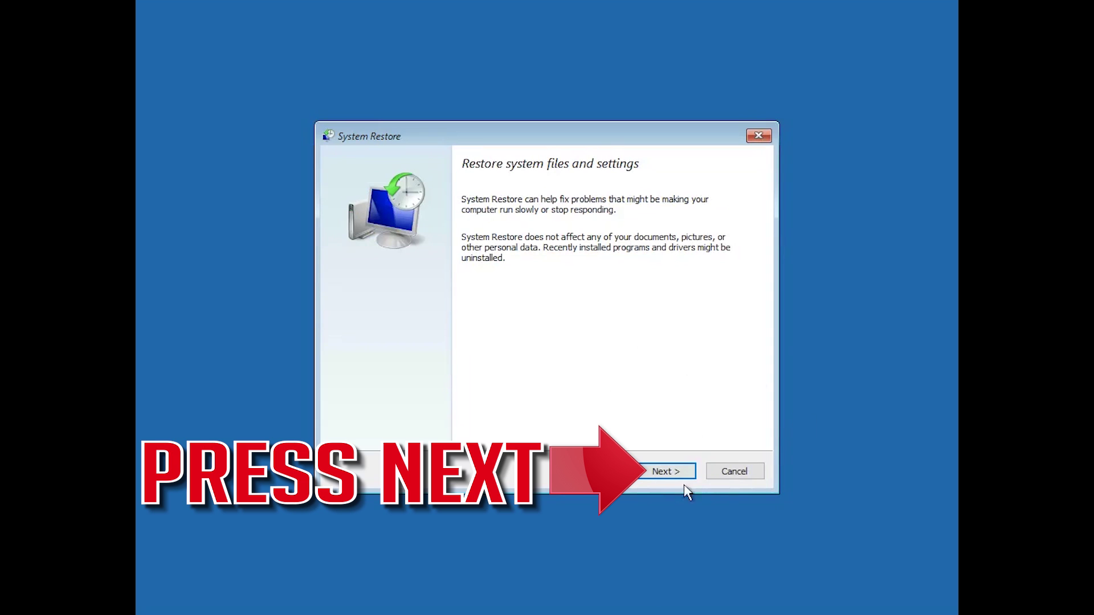
# - Pick the 5/29/2019 3:47:37 PM restore point, finish the wizard and accept the warning
pyautogui.click(666, 474)
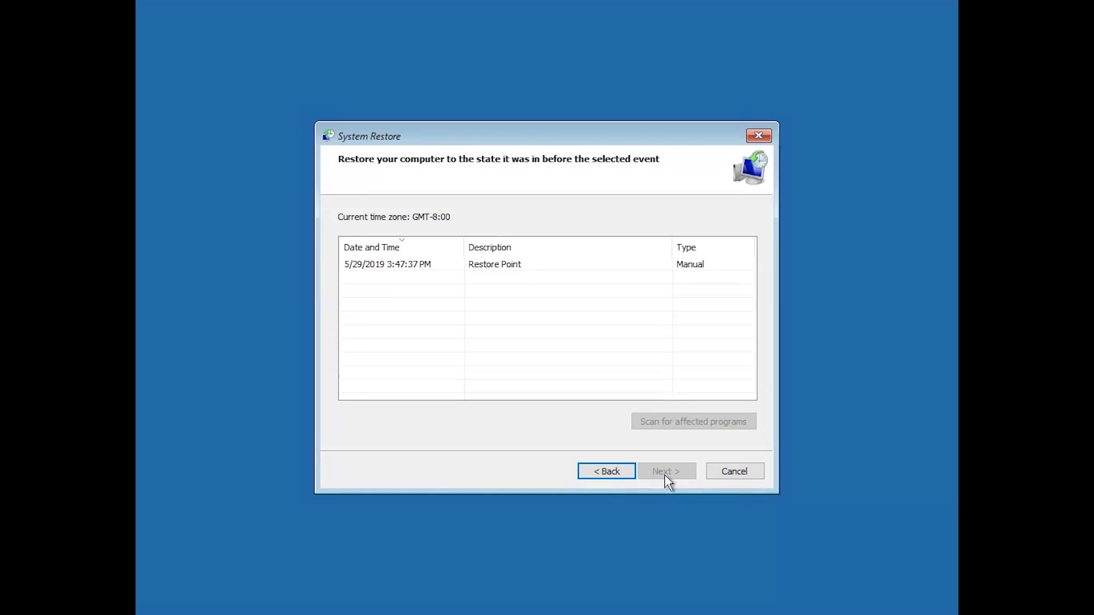
pyautogui.click(602, 266)
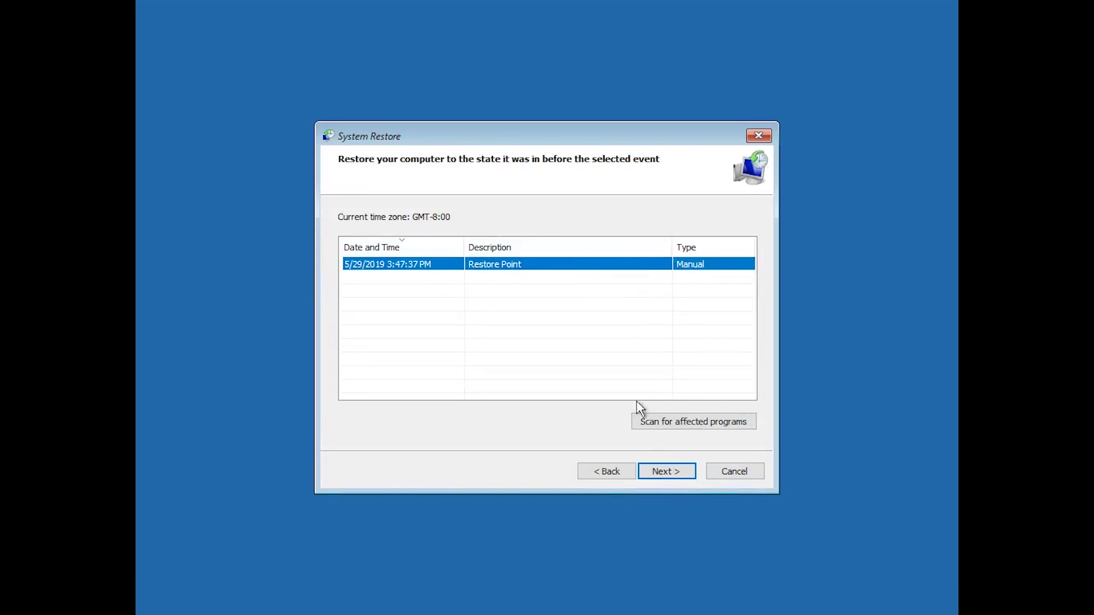
pyautogui.click(674, 477)
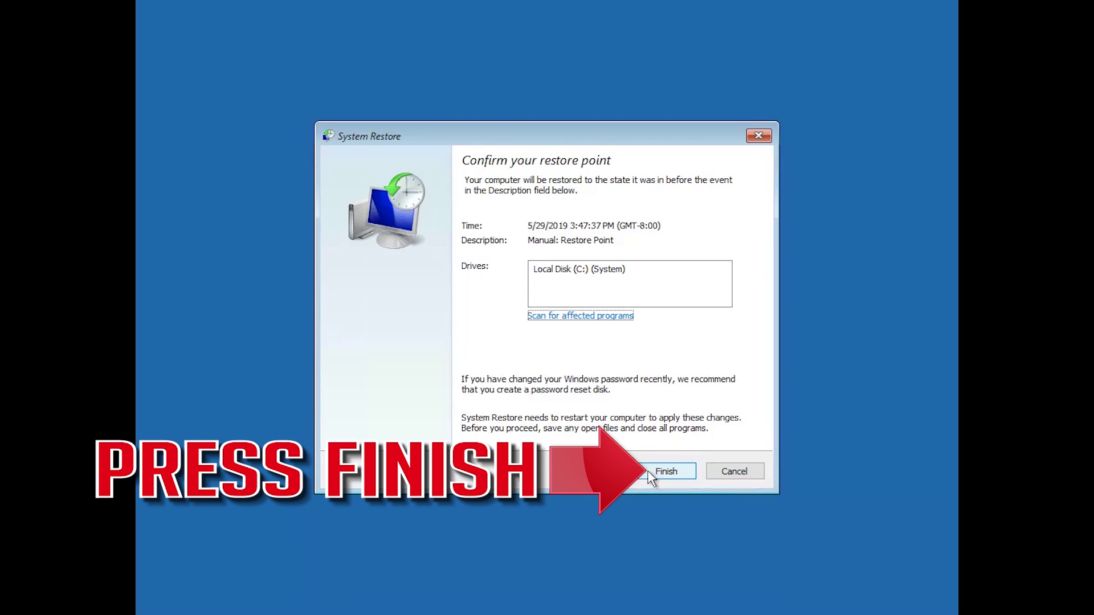
pyautogui.click(651, 477)
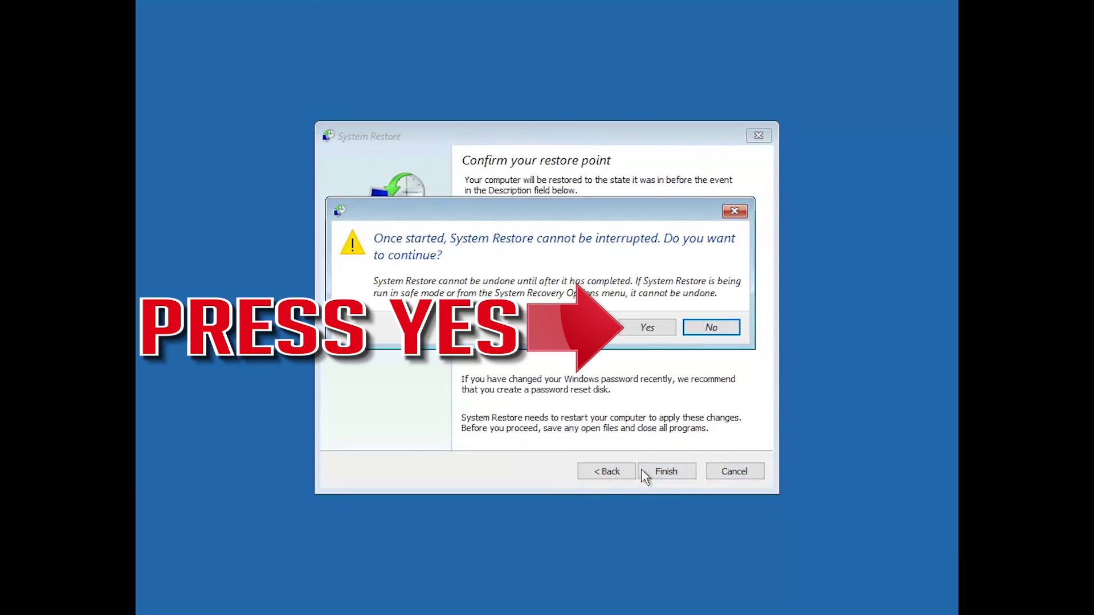
pyautogui.click(646, 329)
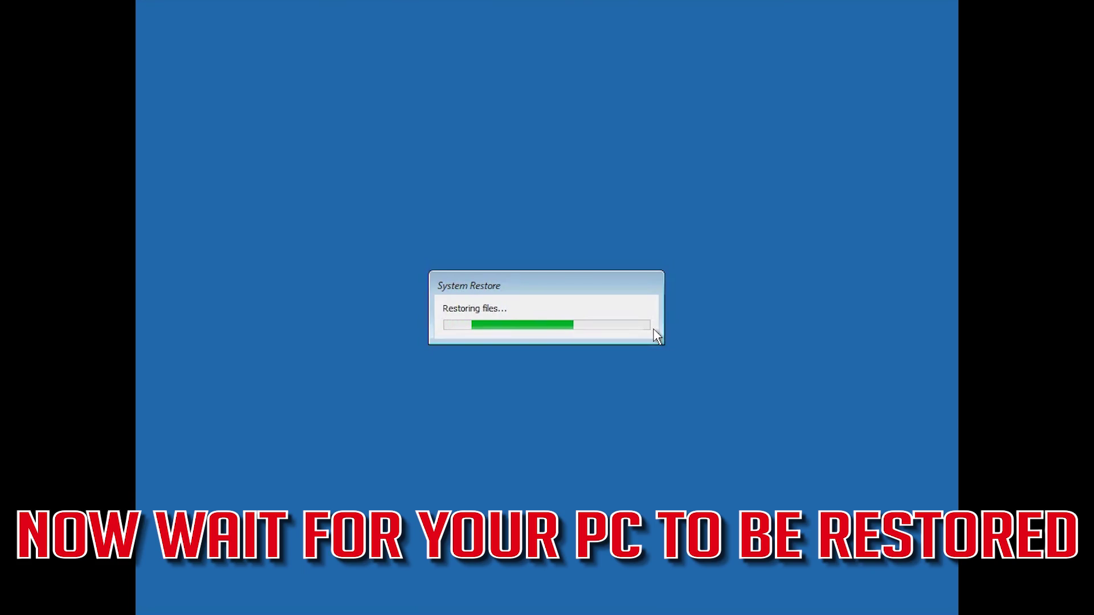